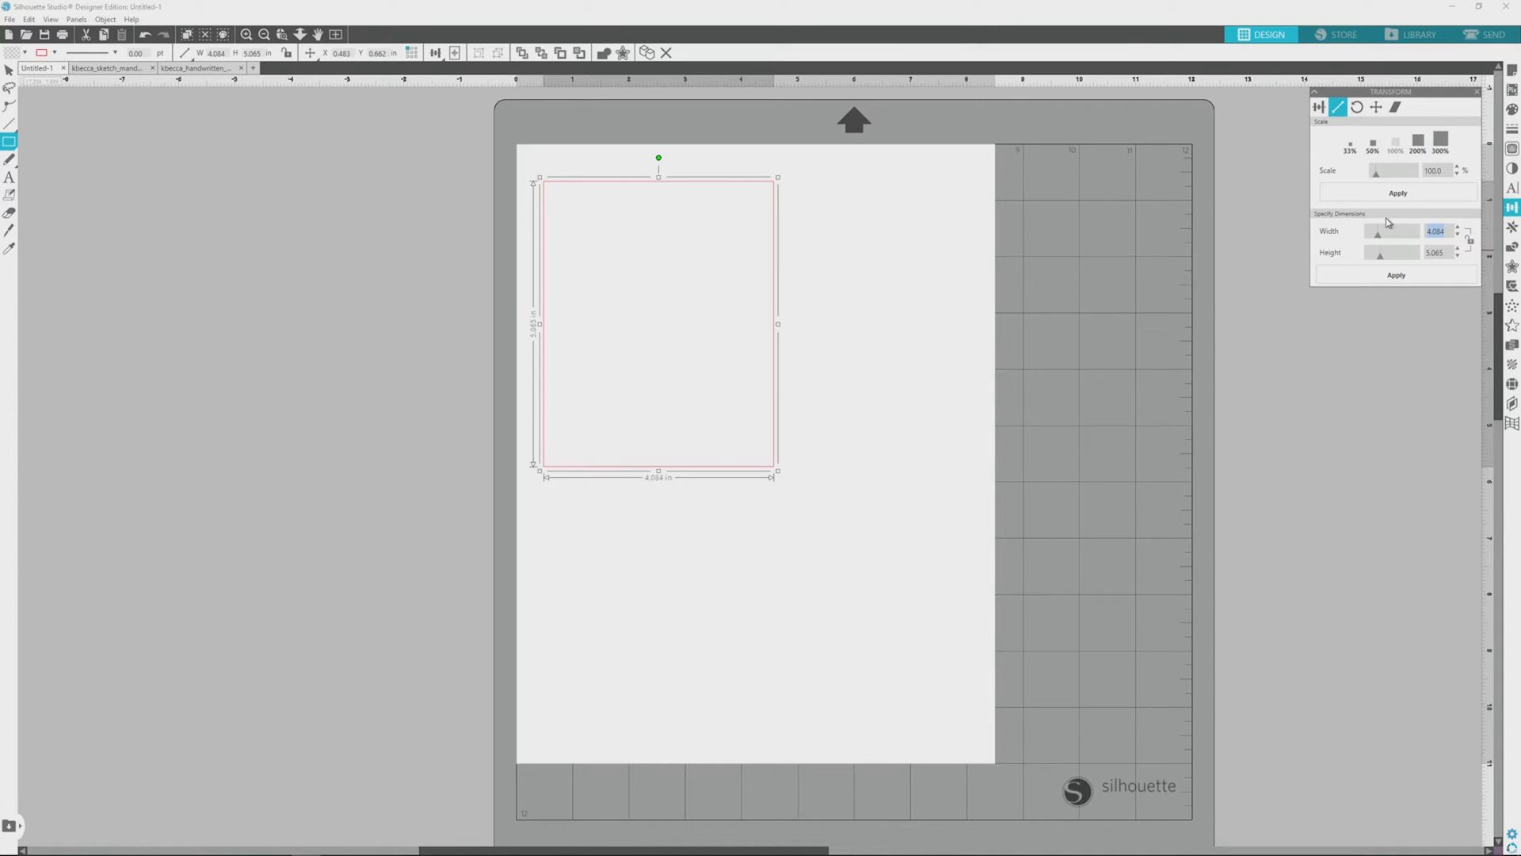
Step: Resize the card rectangle to 3.75 in wide and 5 in high
text(3.75)
key(Tab)
text(5)
click(1396, 282)
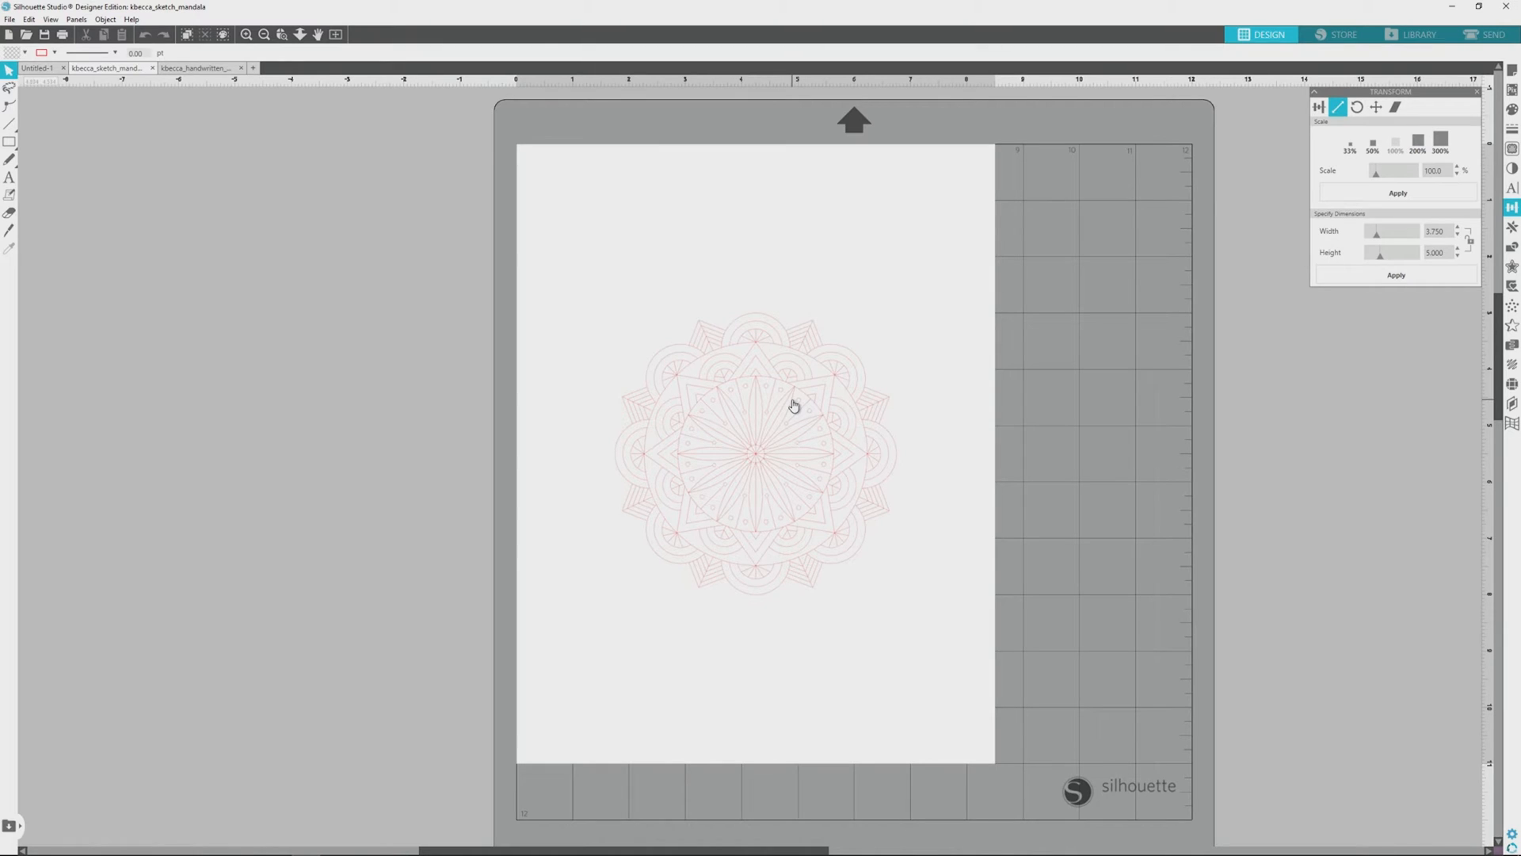
Step: Copy the mandala from the kbecca_sketch_mandala document and paste it into the Untitled-1 document
click(793, 406)
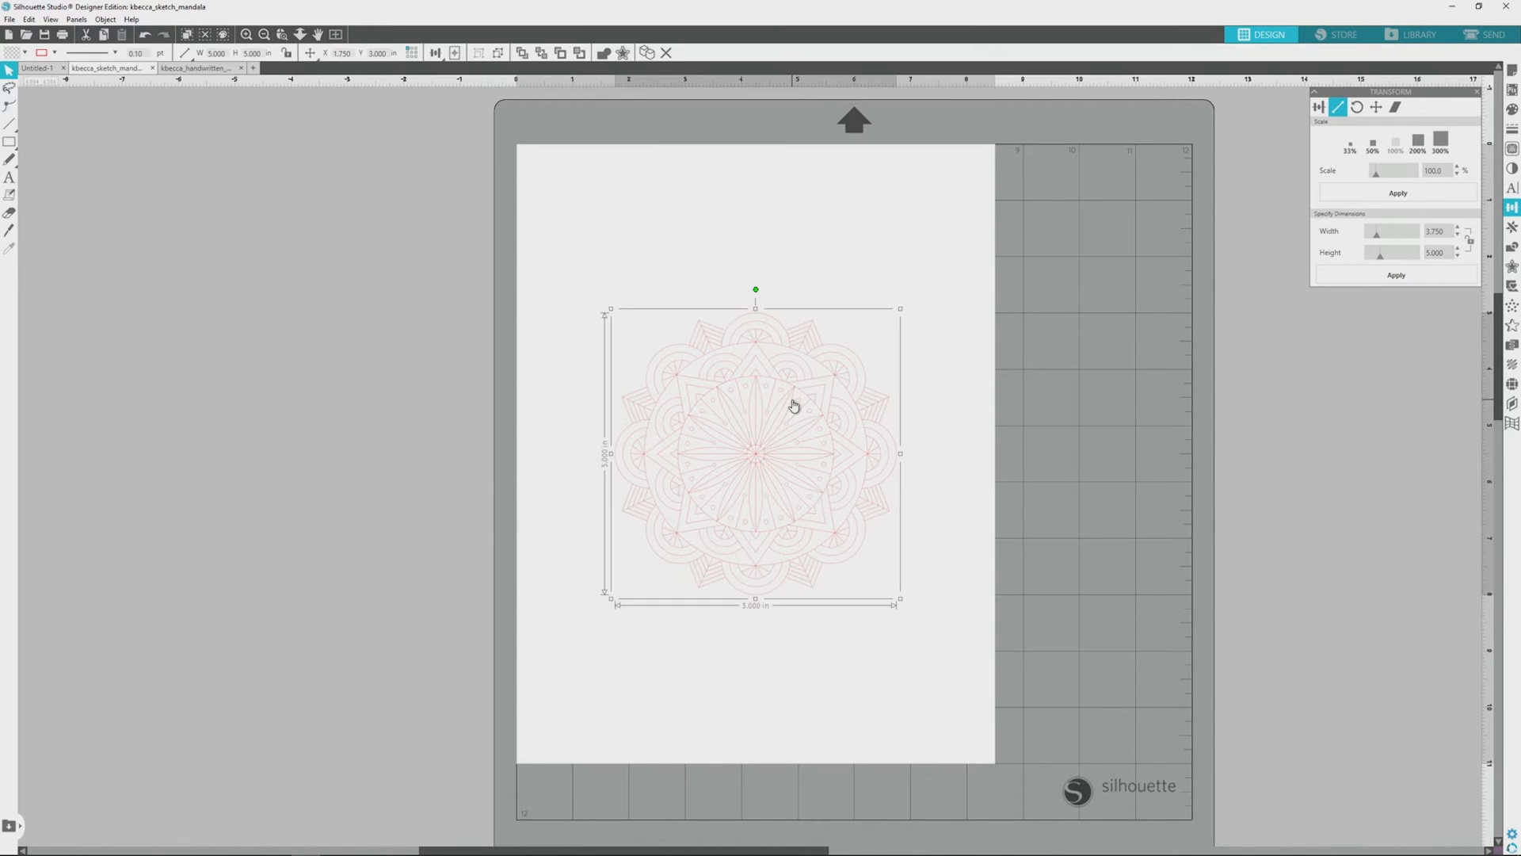
click(9, 248)
click(46, 68)
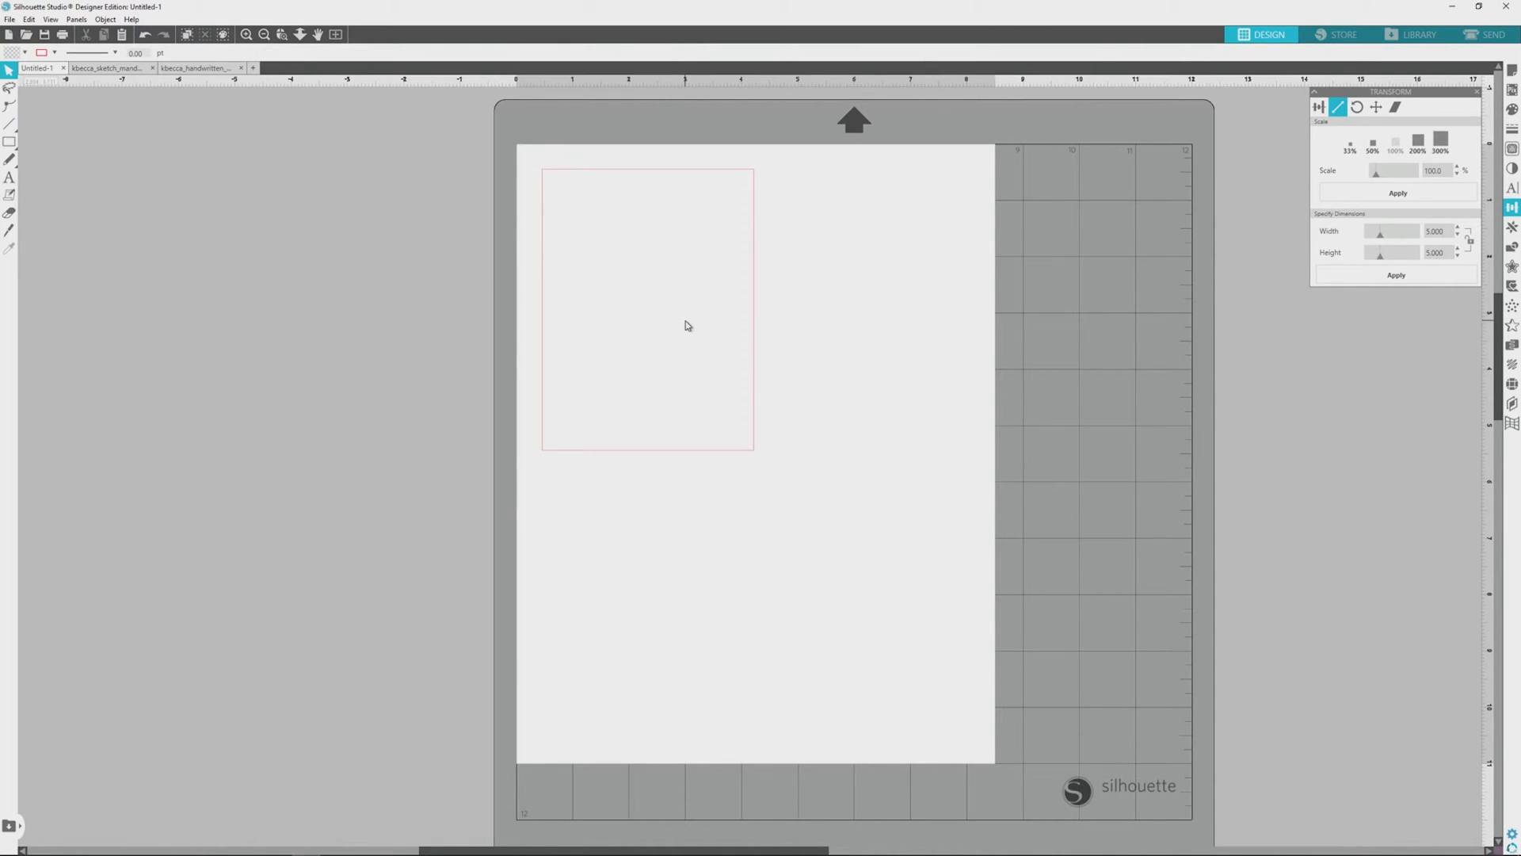
key(ctrl+v)
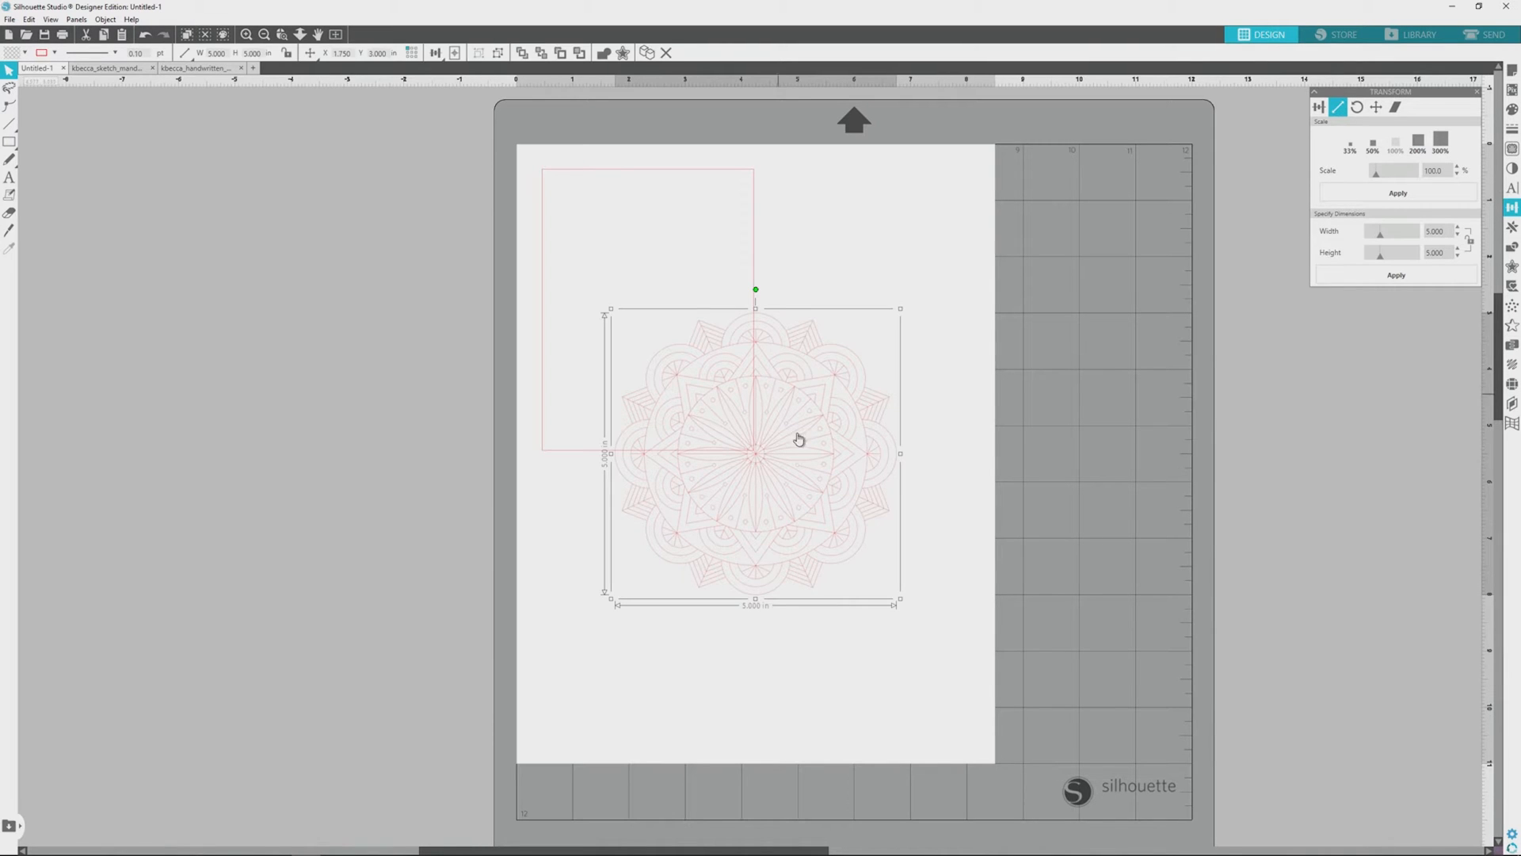
Step: Scale the mandala down to about 4.8 in wide and place it over the upper part of the card rectangle
drag(803, 451, 697, 244)
drag(796, 394, 773, 366)
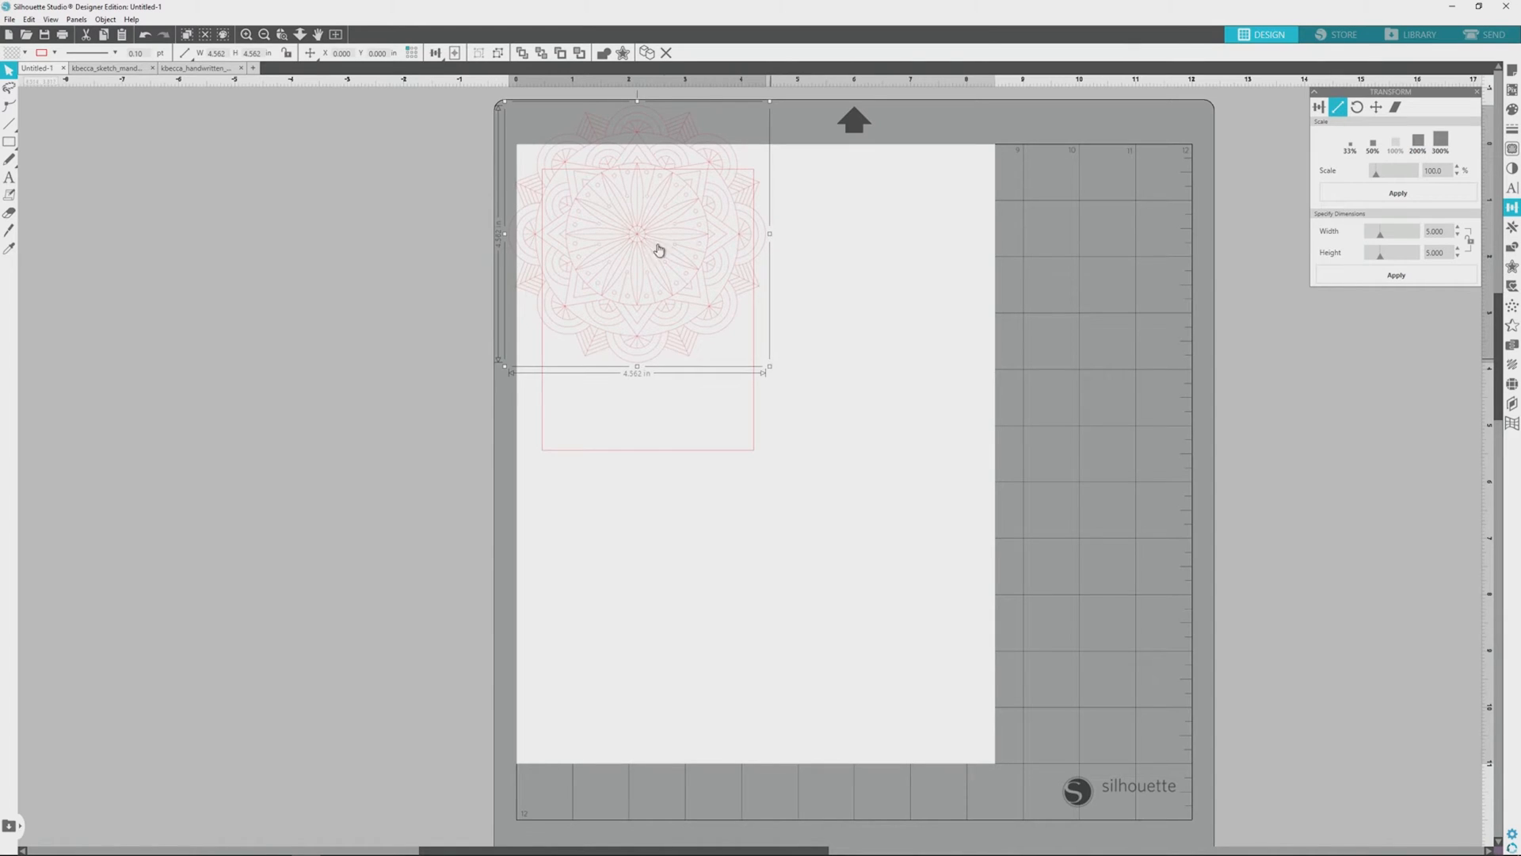
mouse_move(647, 235)
mouse_down()
mouse_move(651, 249)
mouse_move(655, 230)
mouse_up()
Step: Align the mandala and the card rectangle to each other on their horizontal centers
click(404, 178)
drag(448, 113, 892, 511)
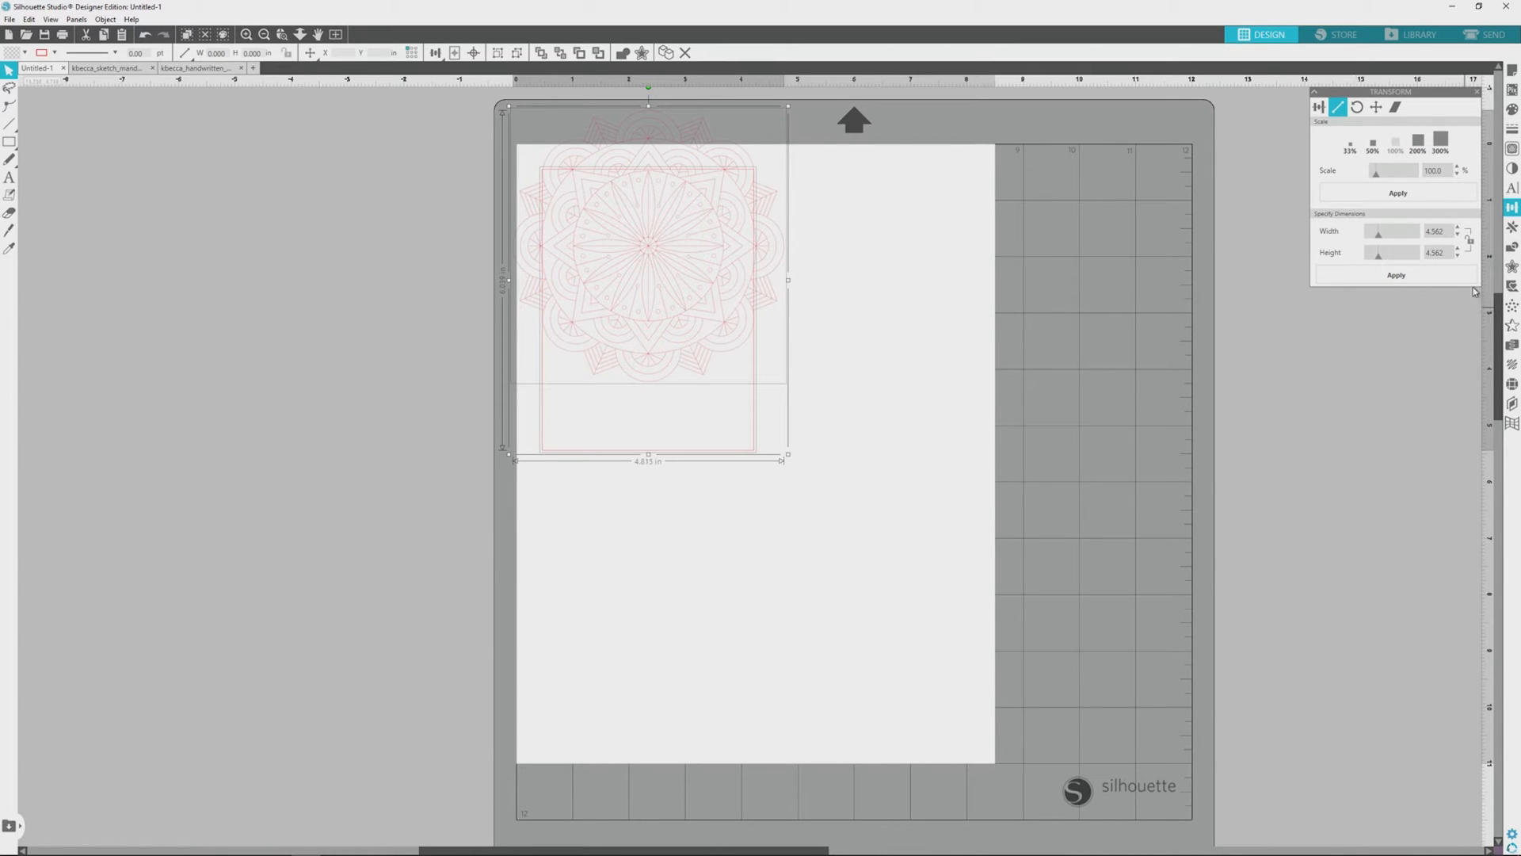
click(1319, 109)
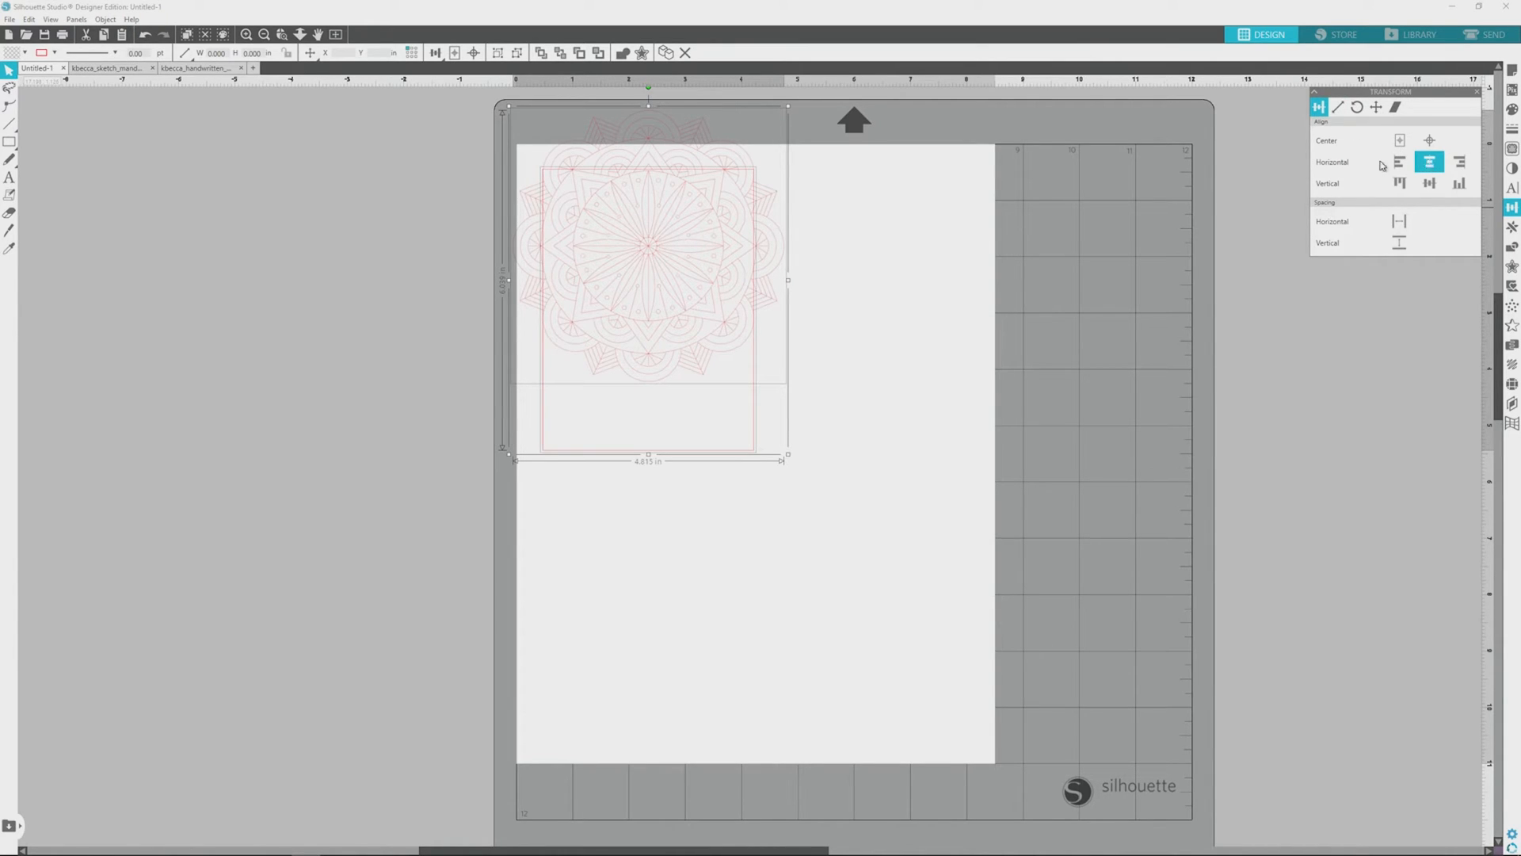
click(939, 358)
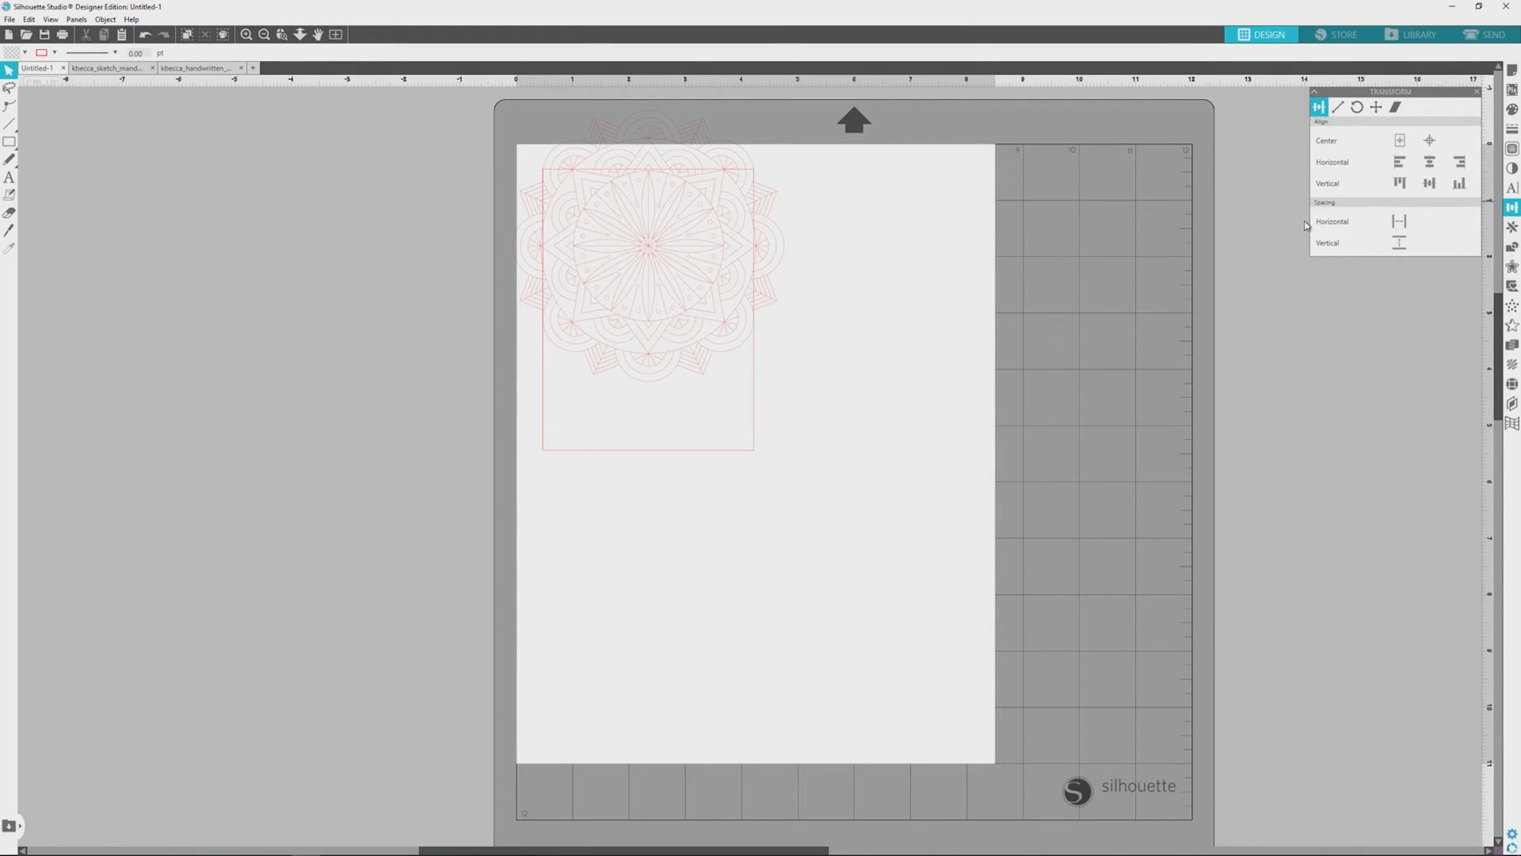
Step: Draw a rectangle about 6.4 by 1.2 in over the mandala's top overhang and subtract it from the mandala
click(21, 147)
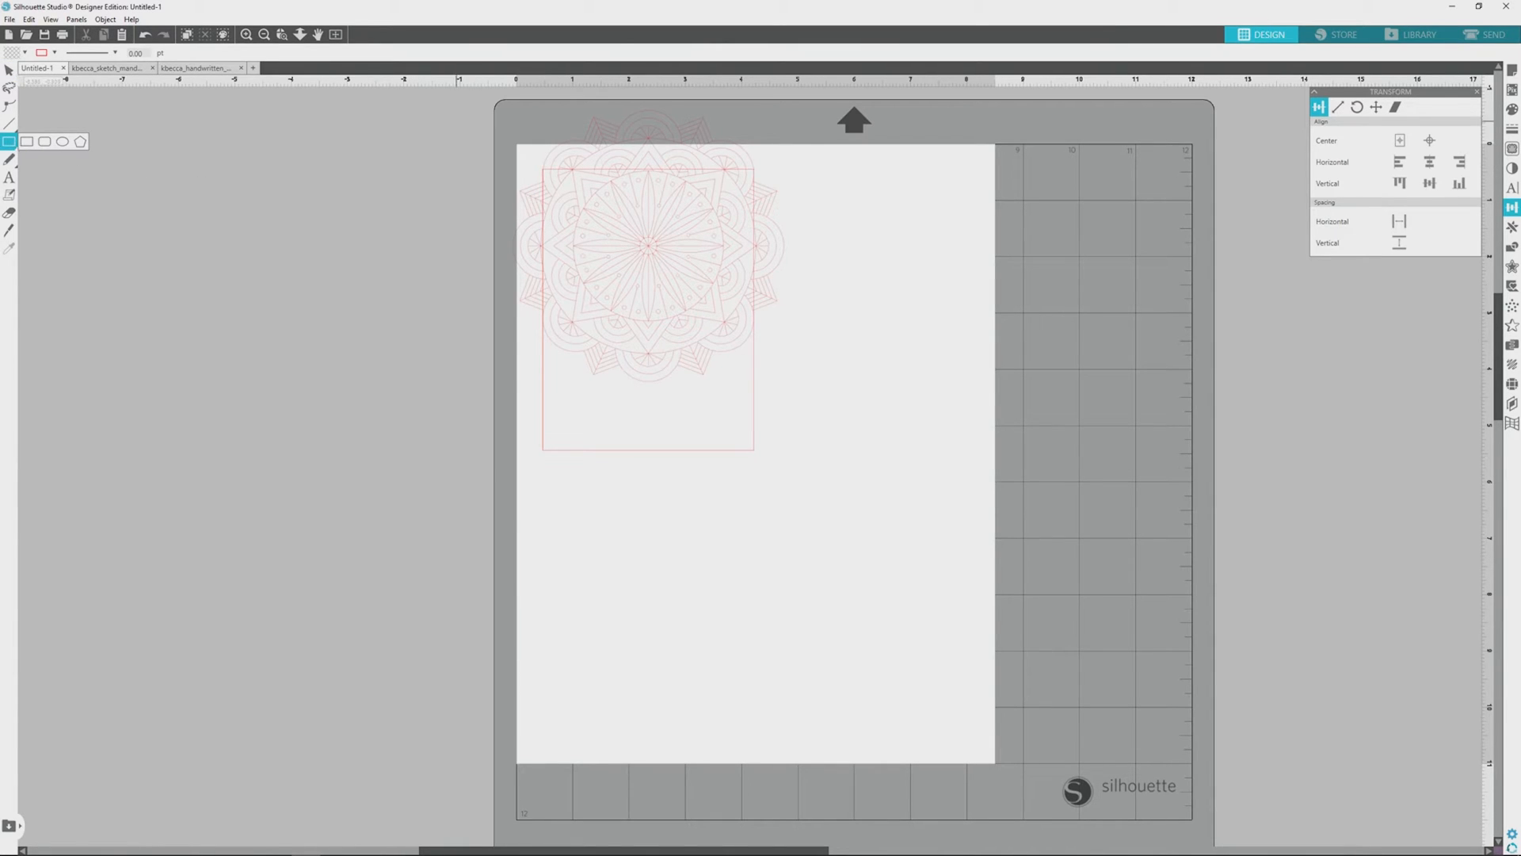
drag(501, 93, 864, 164)
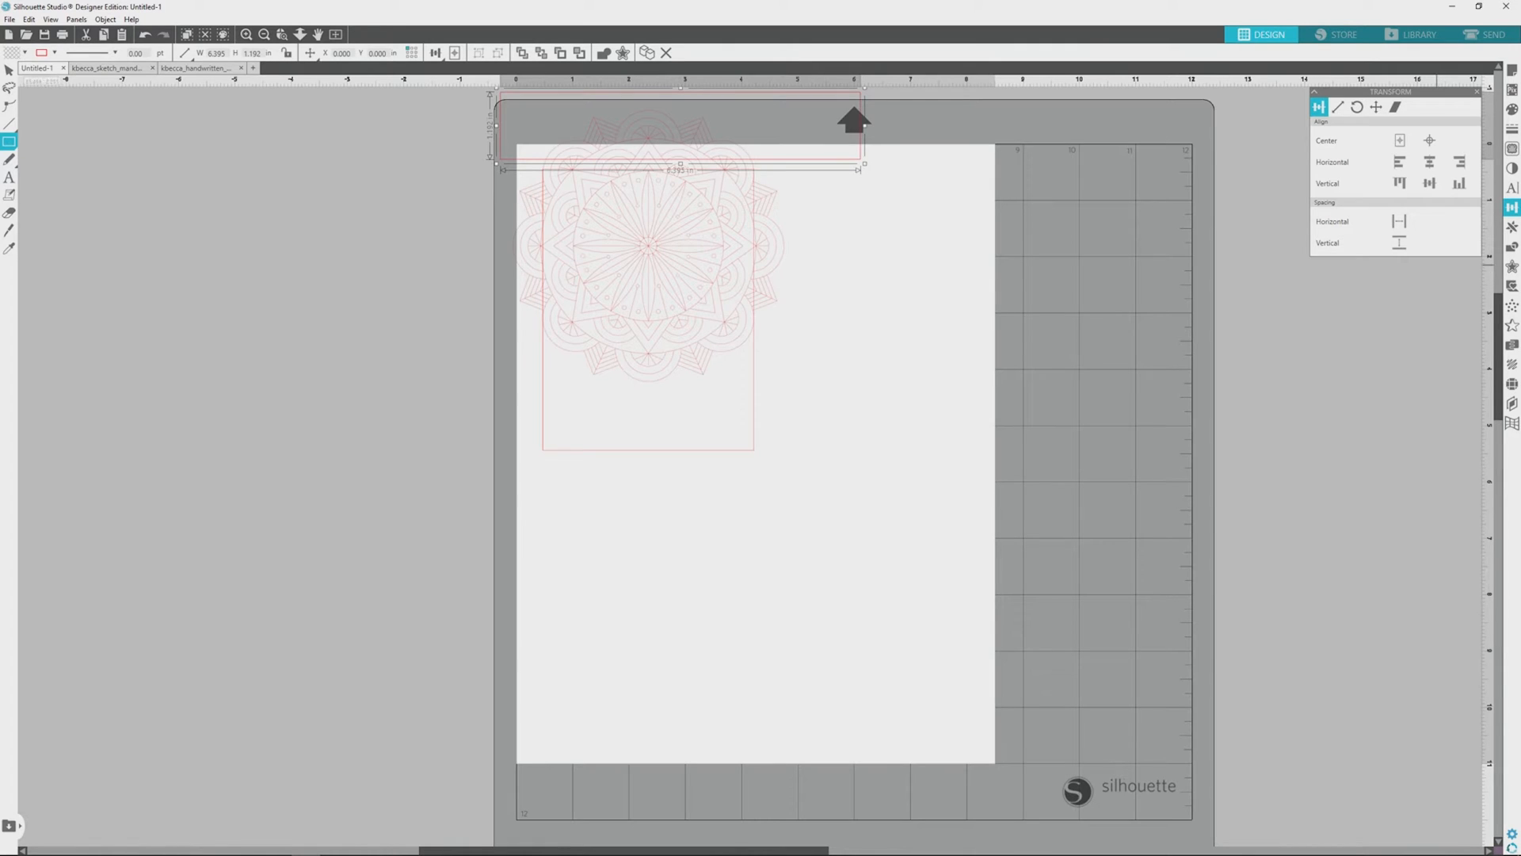
click(1510, 246)
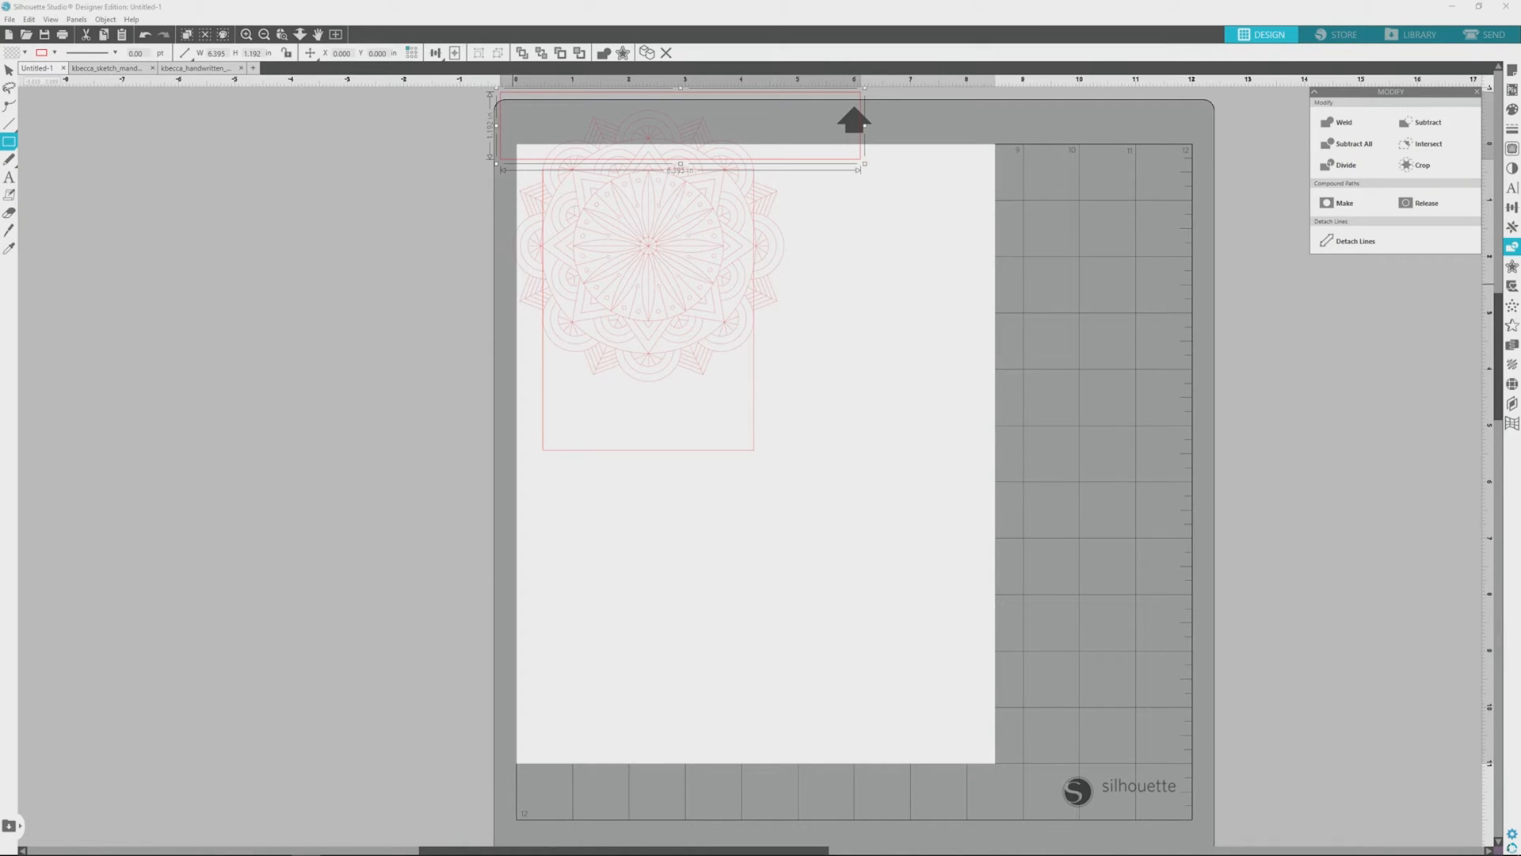
click(9, 70)
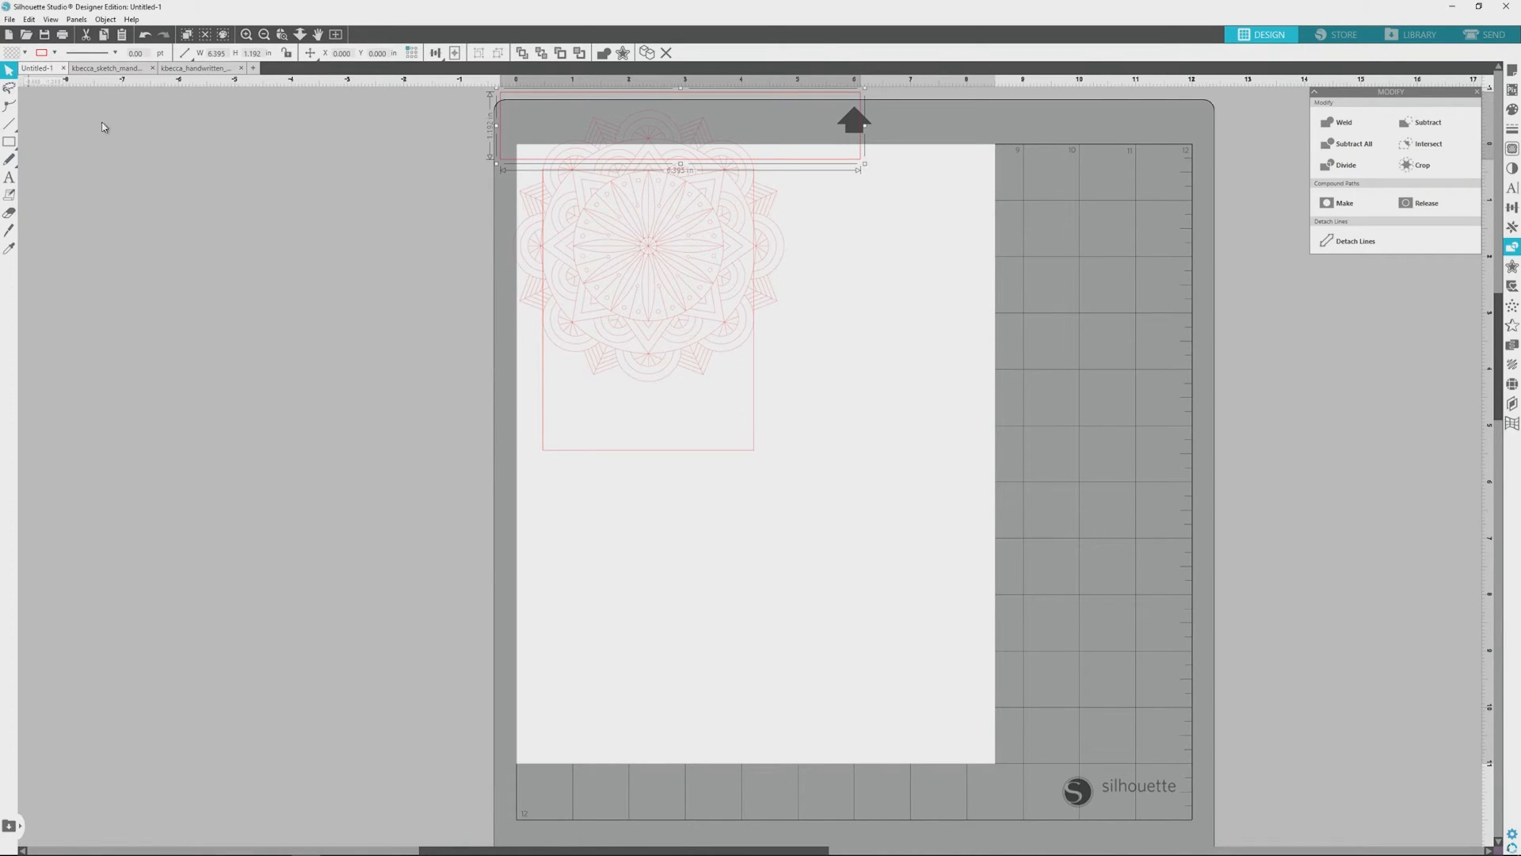
shift+click(577, 314)
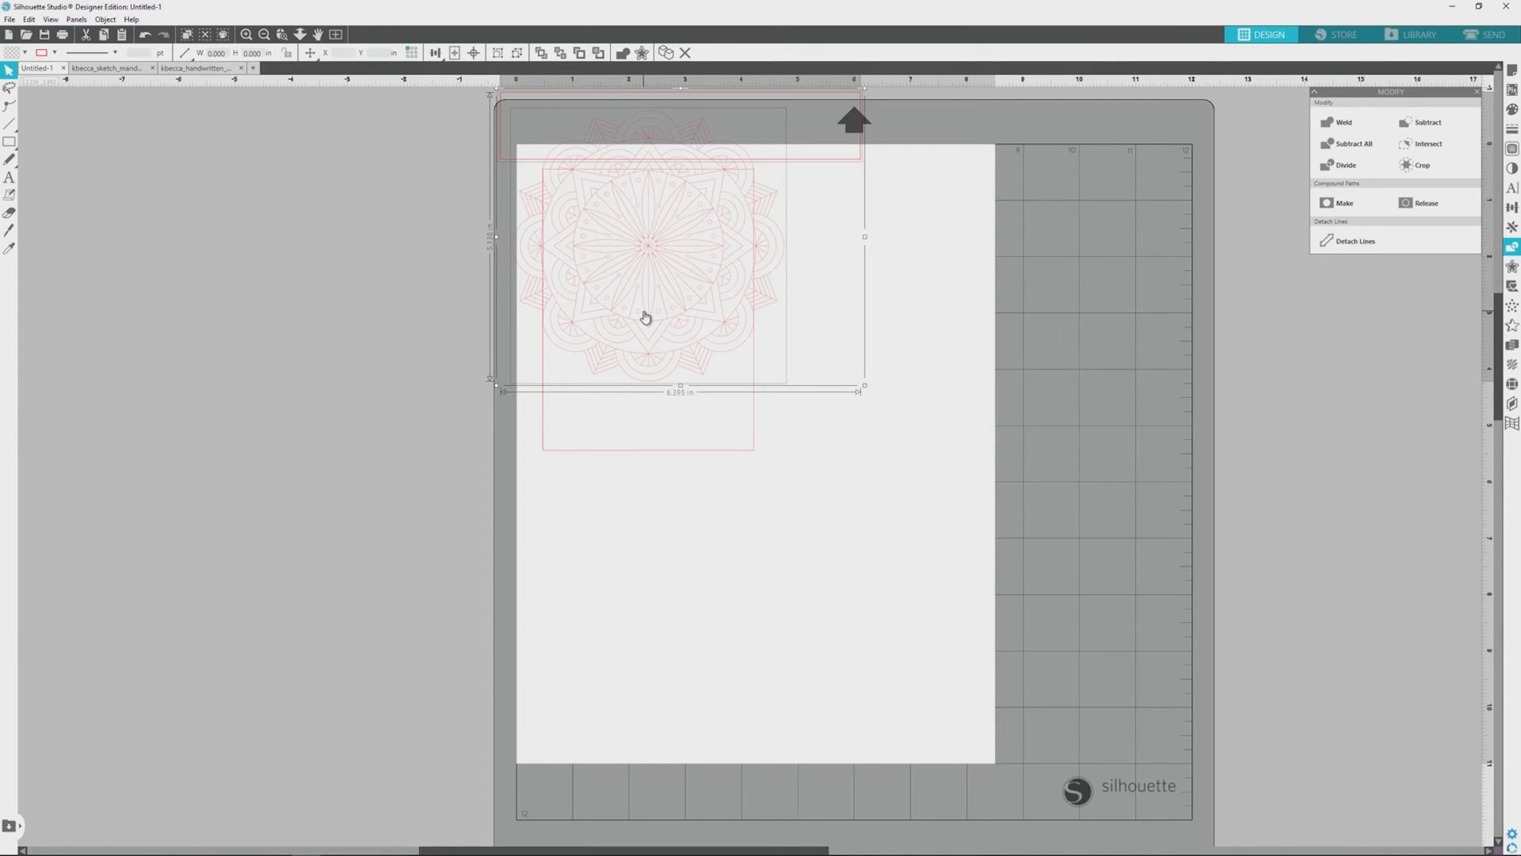
click(1430, 123)
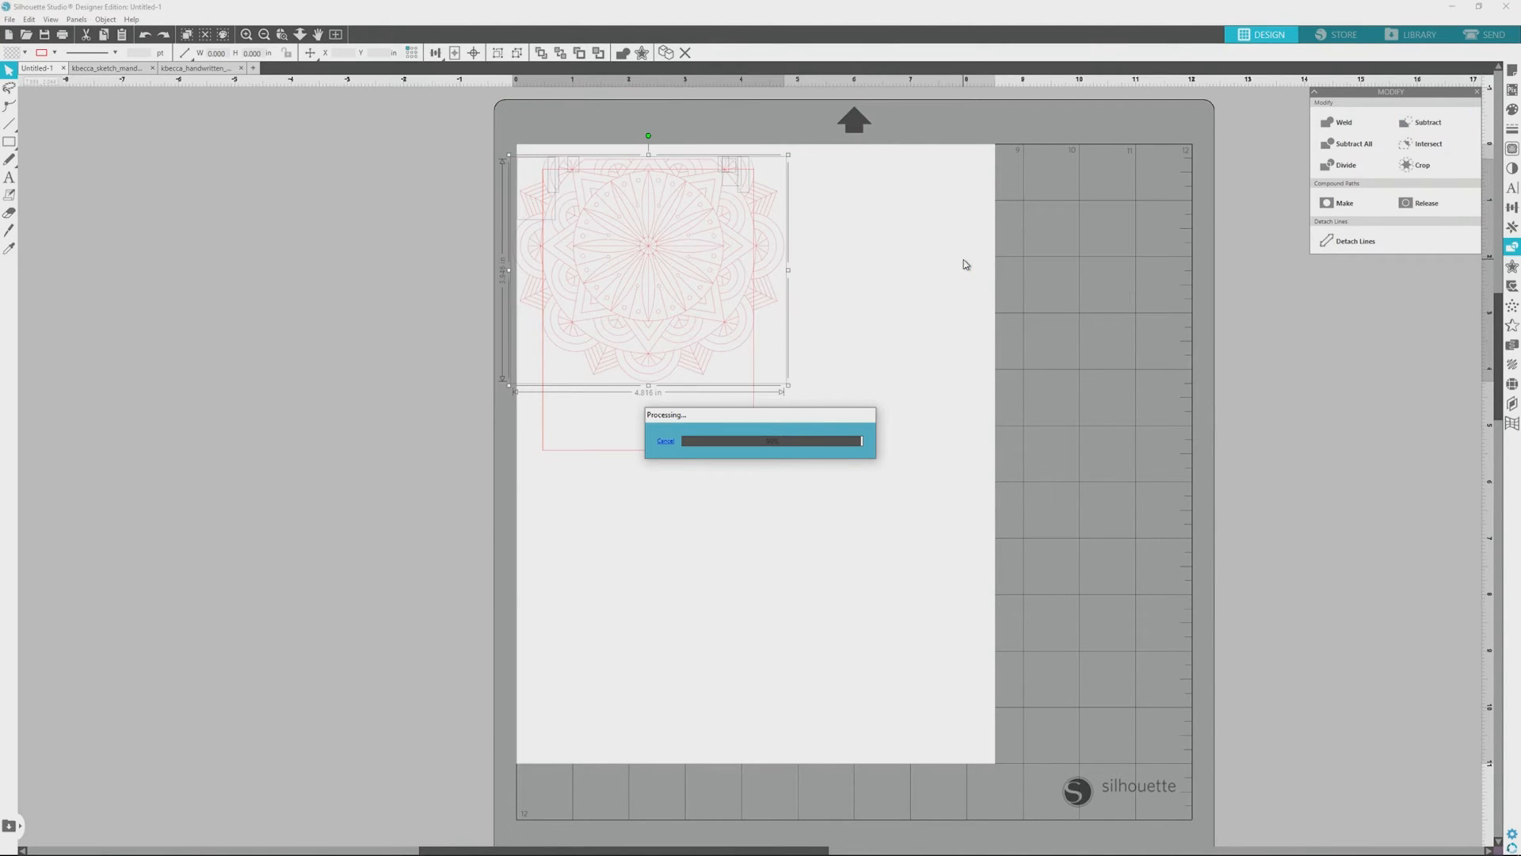
click(945, 271)
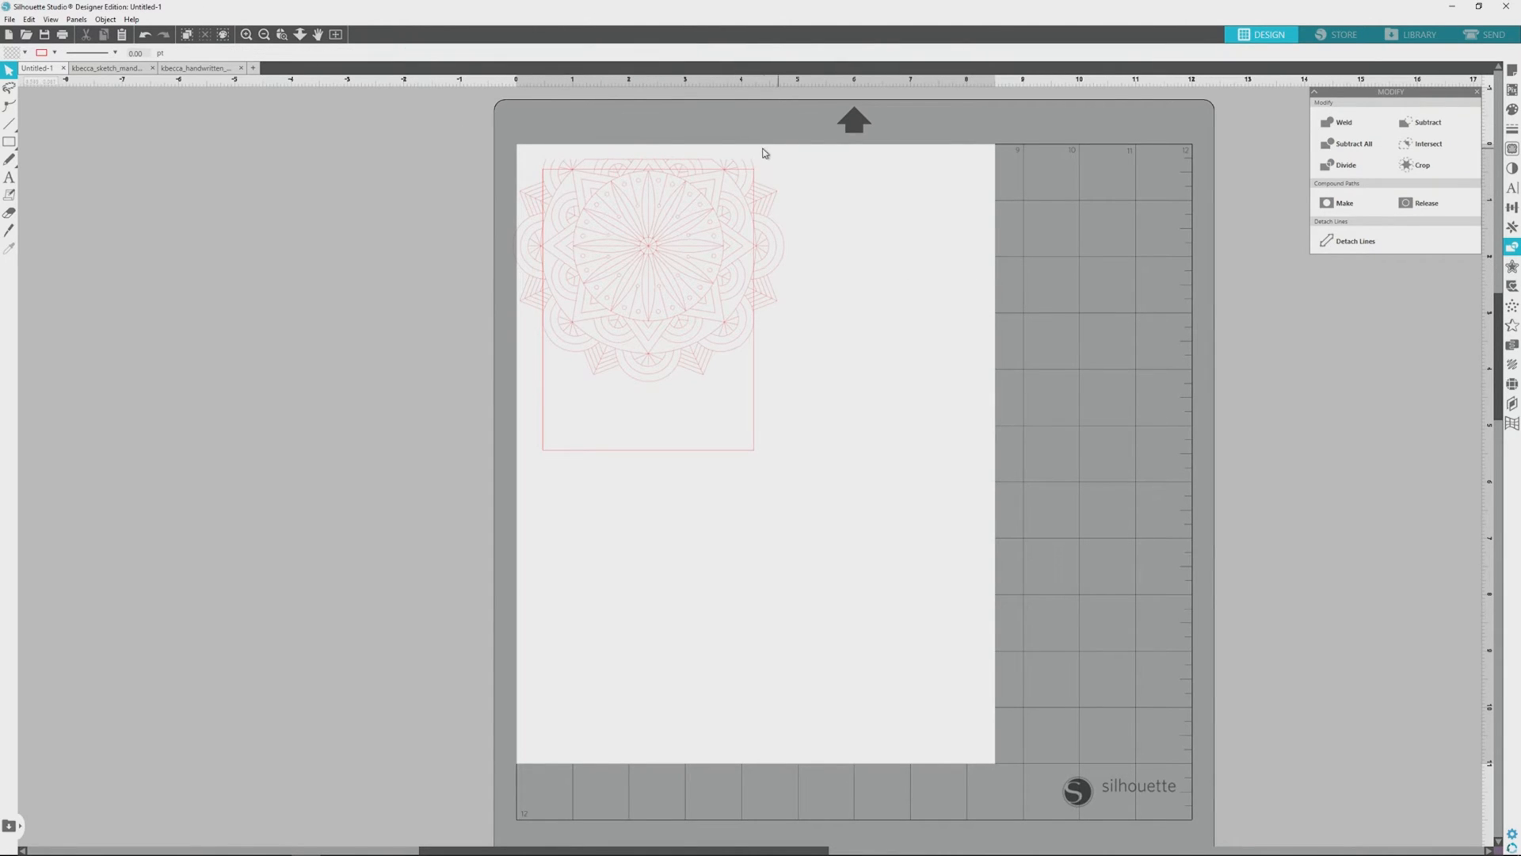
Step: Trim the mandala's left and right overhangs by subtracting drawn rectangles, the left one about 0.55 by 2.85 in
click(9, 141)
drag(497, 169, 530, 336)
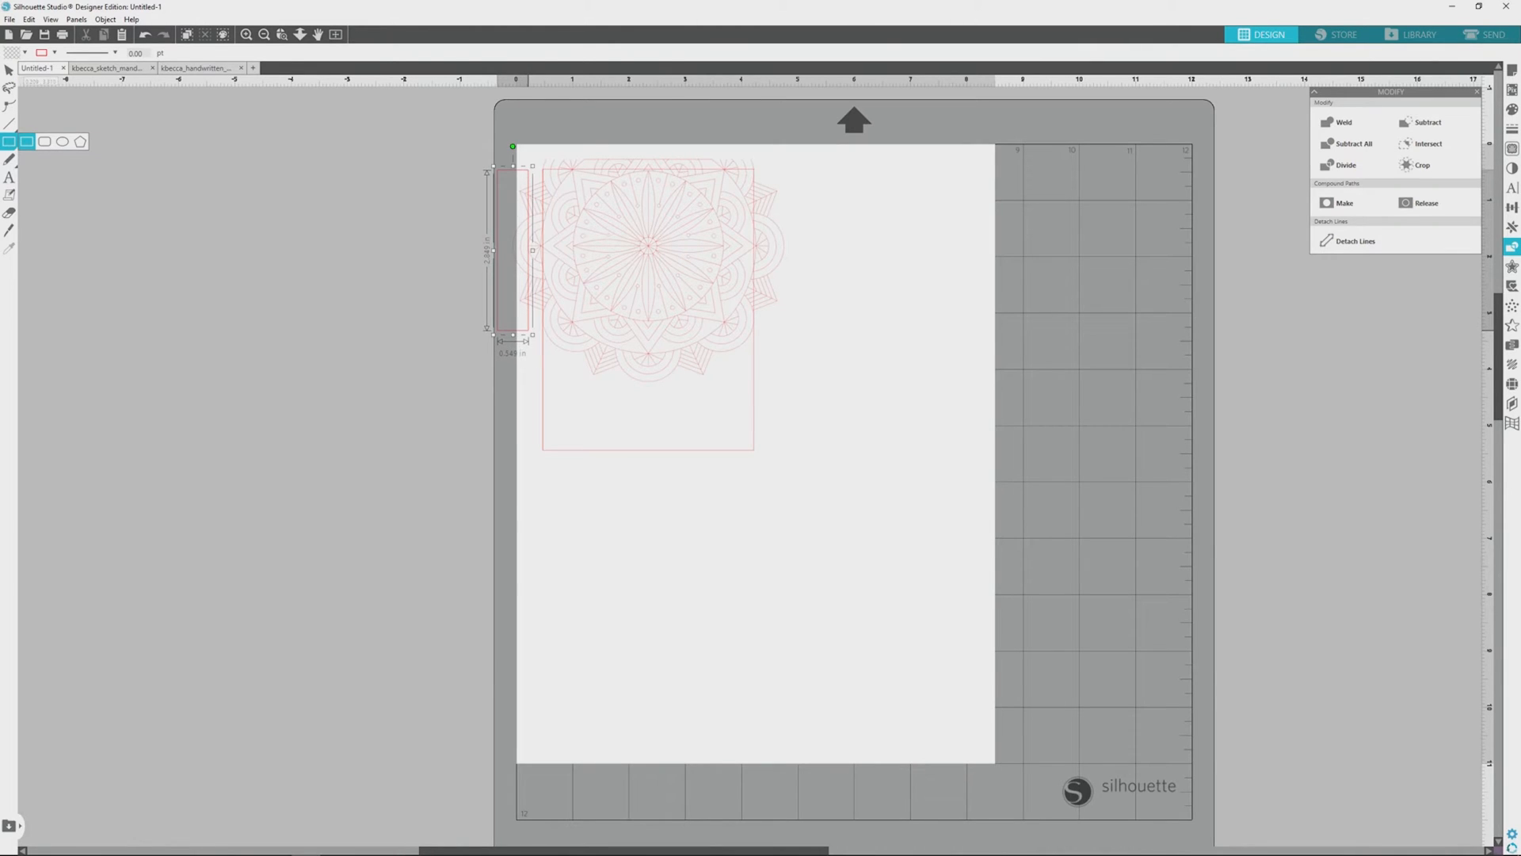
click(9, 70)
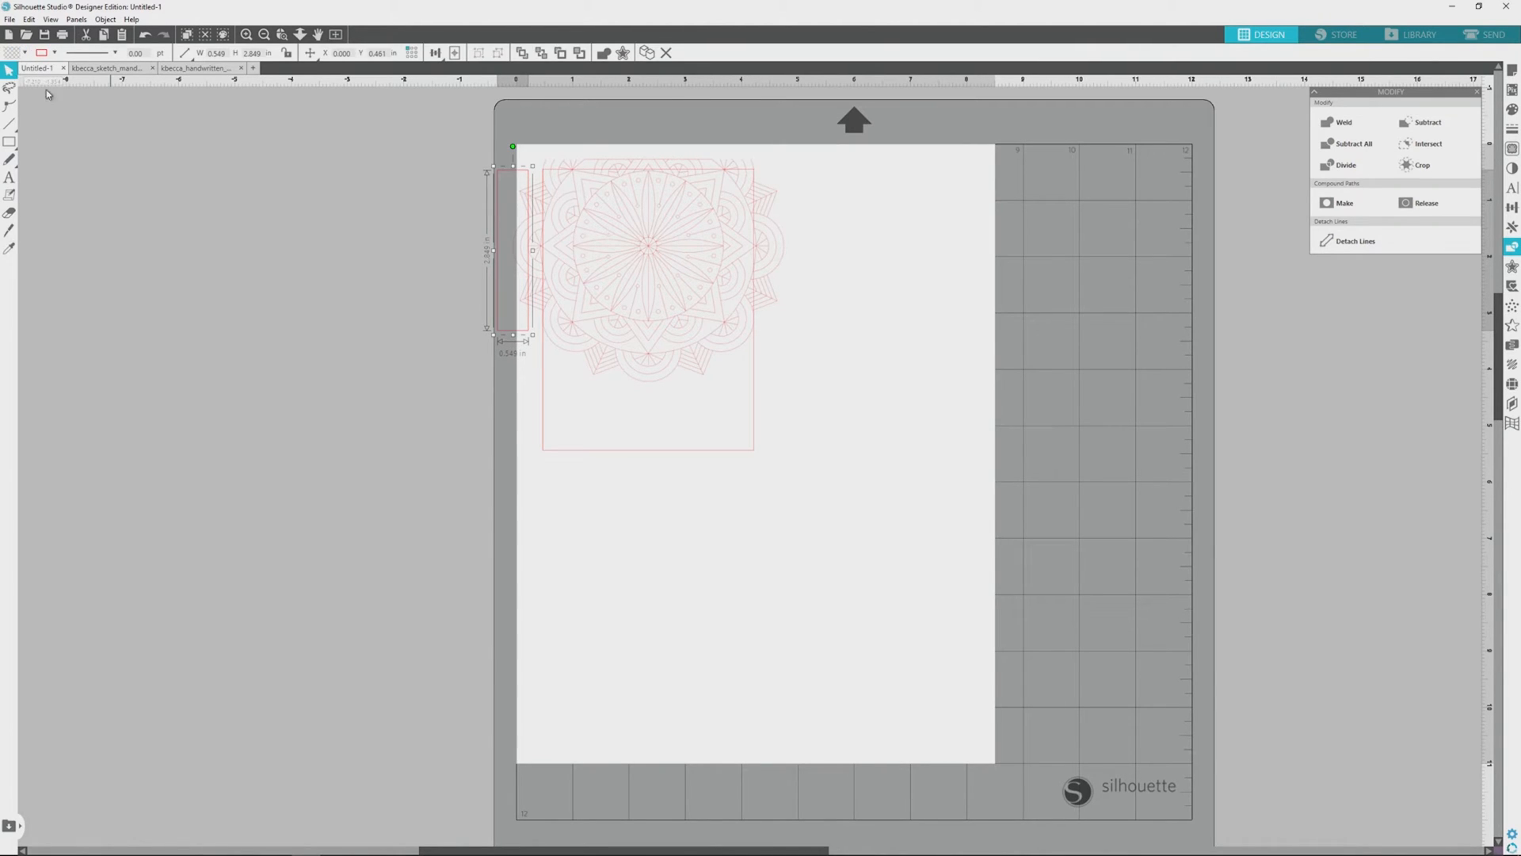
shift+click(619, 312)
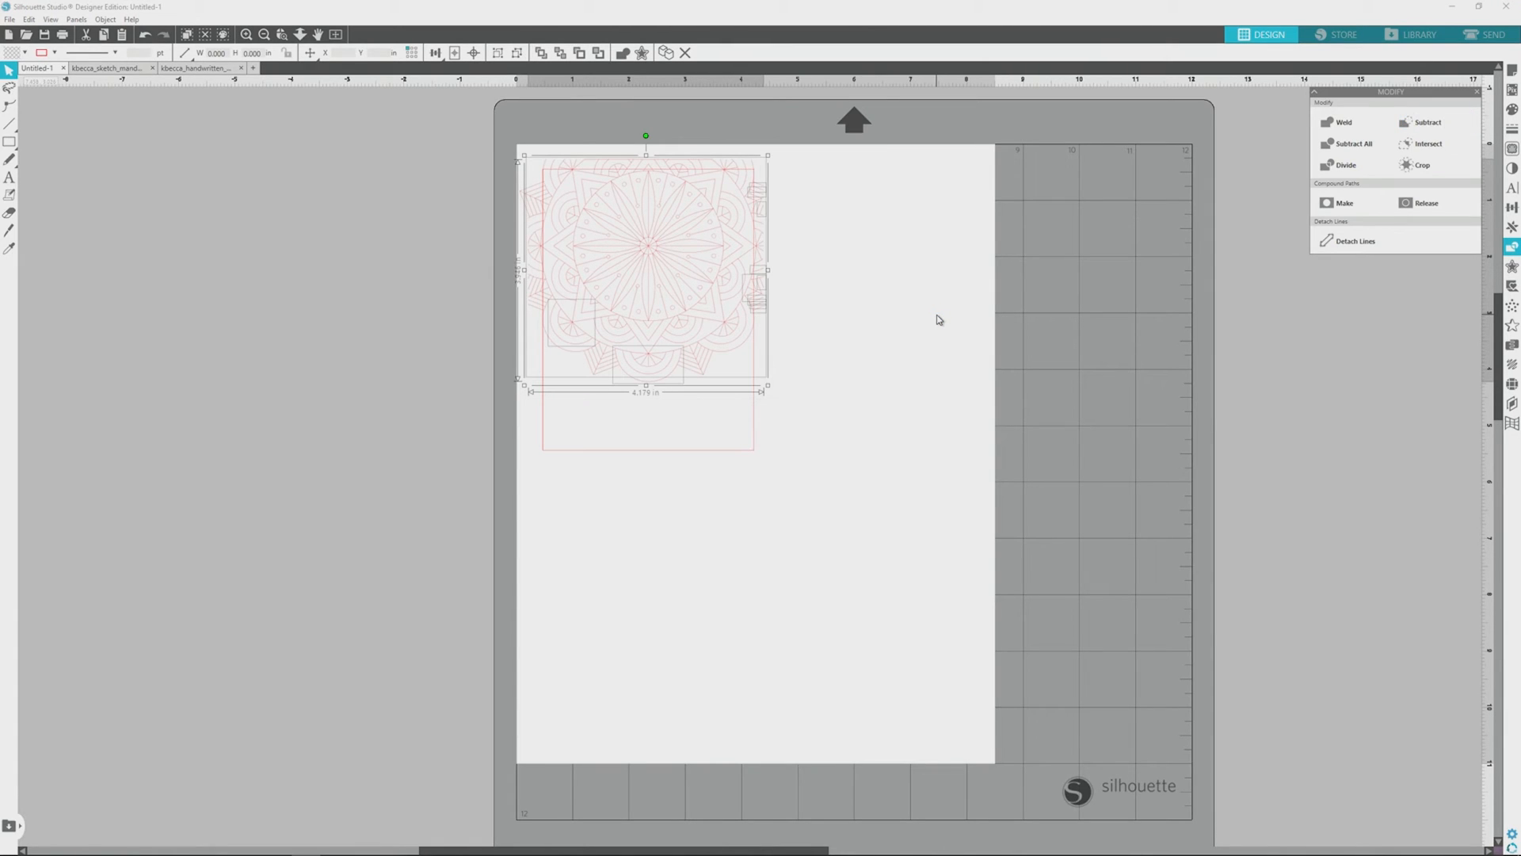
click(904, 393)
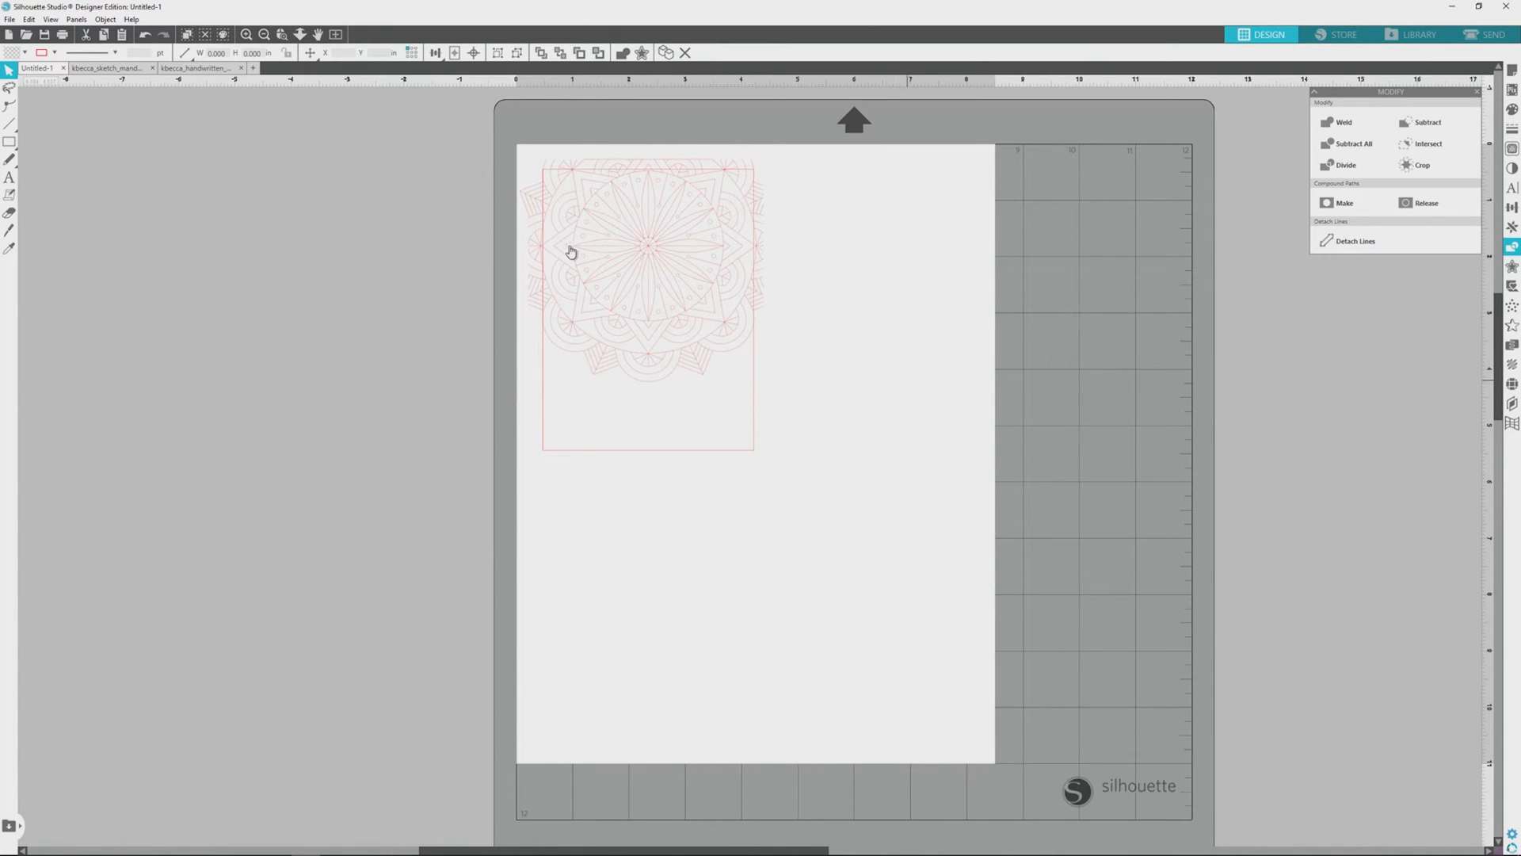
Step: Group all the trimmed mandala pieces, leaving the card rectangle out of the group
drag(470, 136, 863, 415)
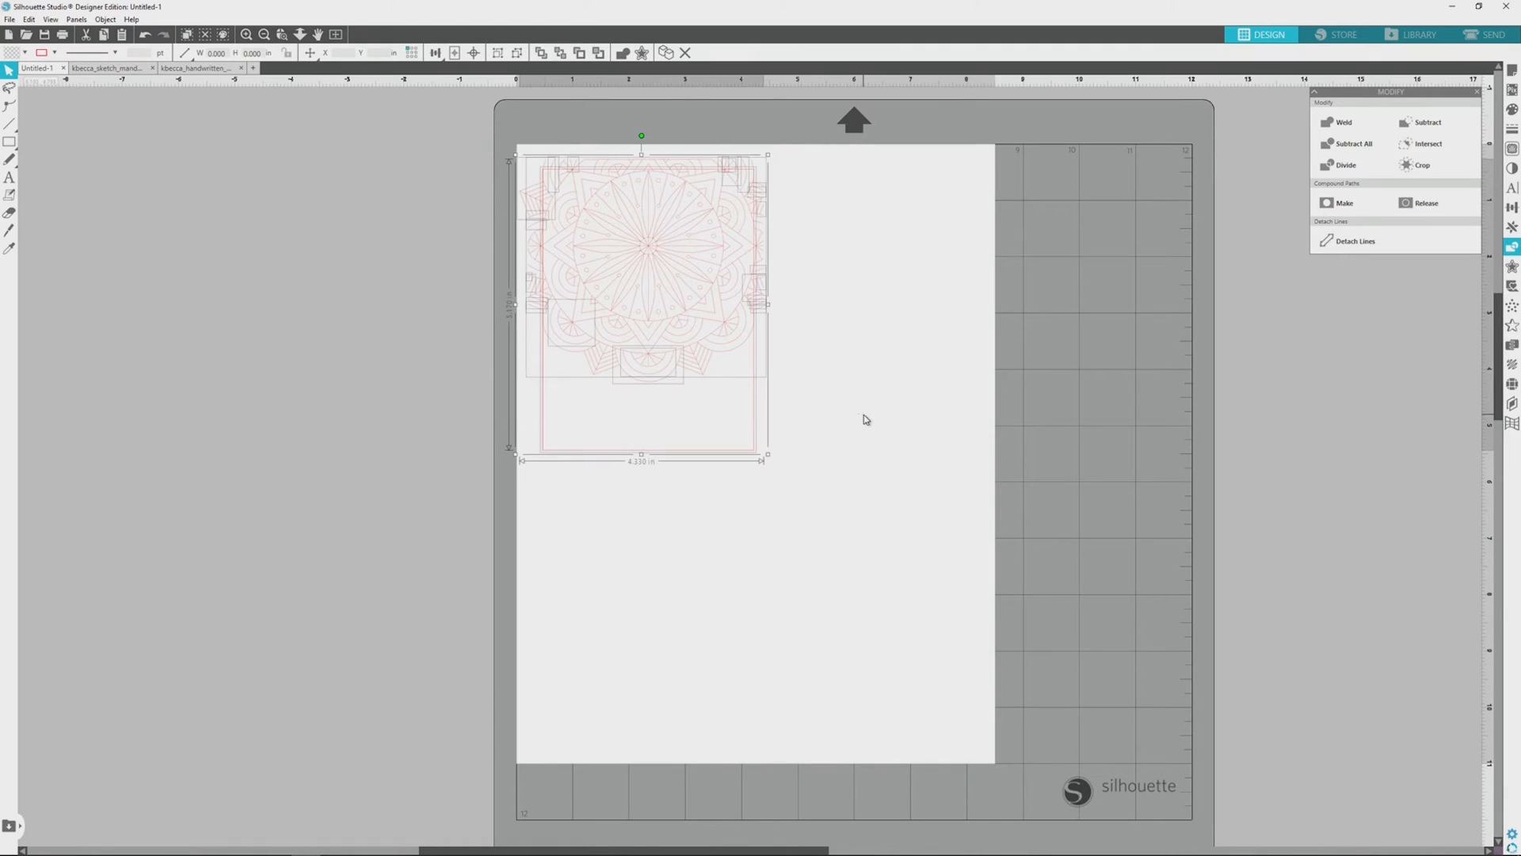
shift+click(755, 444)
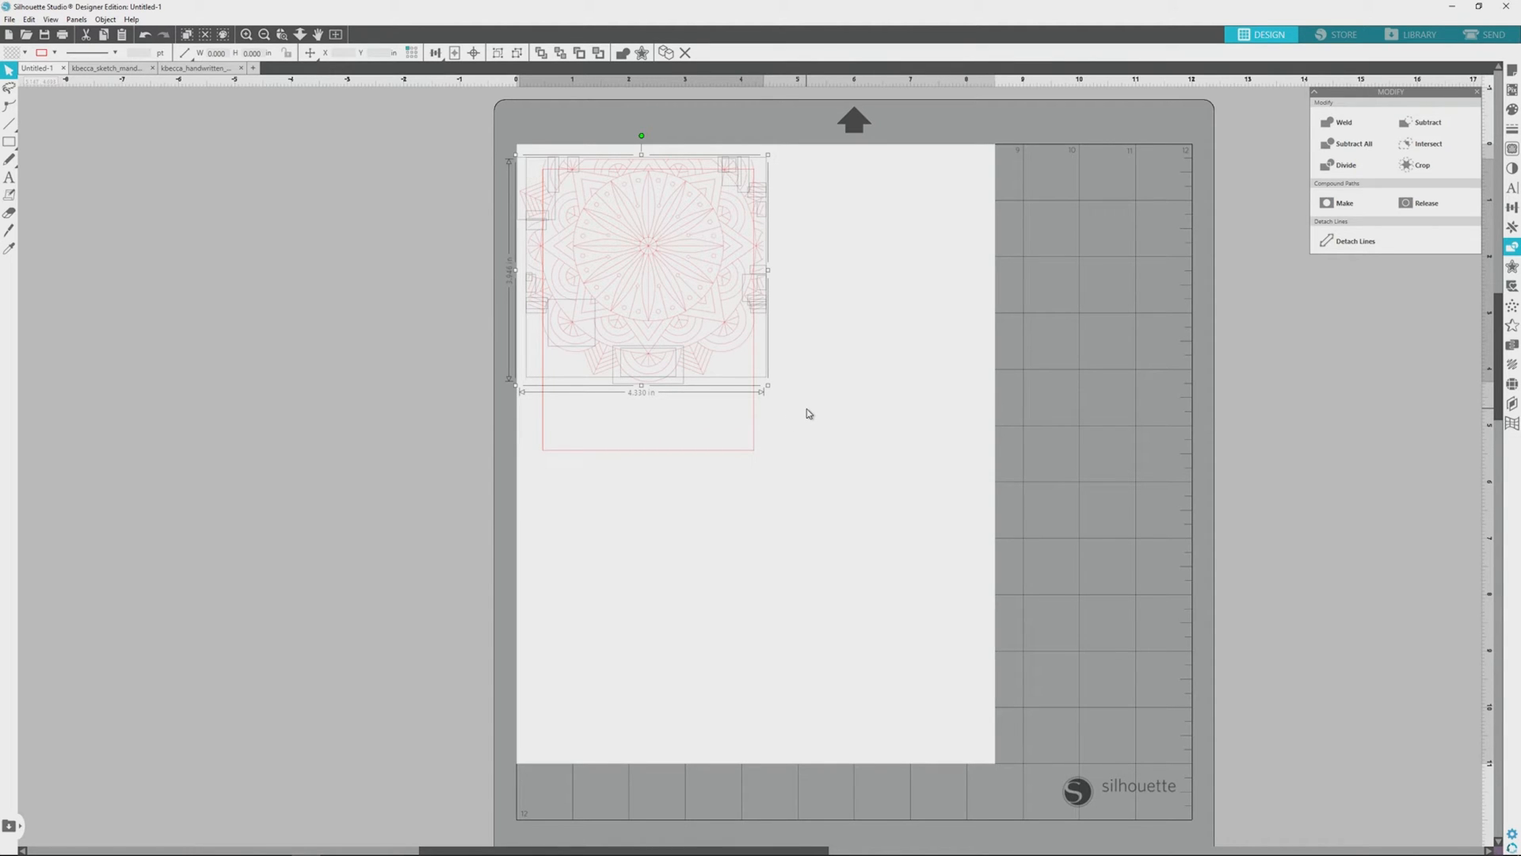
key(i)
key(ctrl+g)
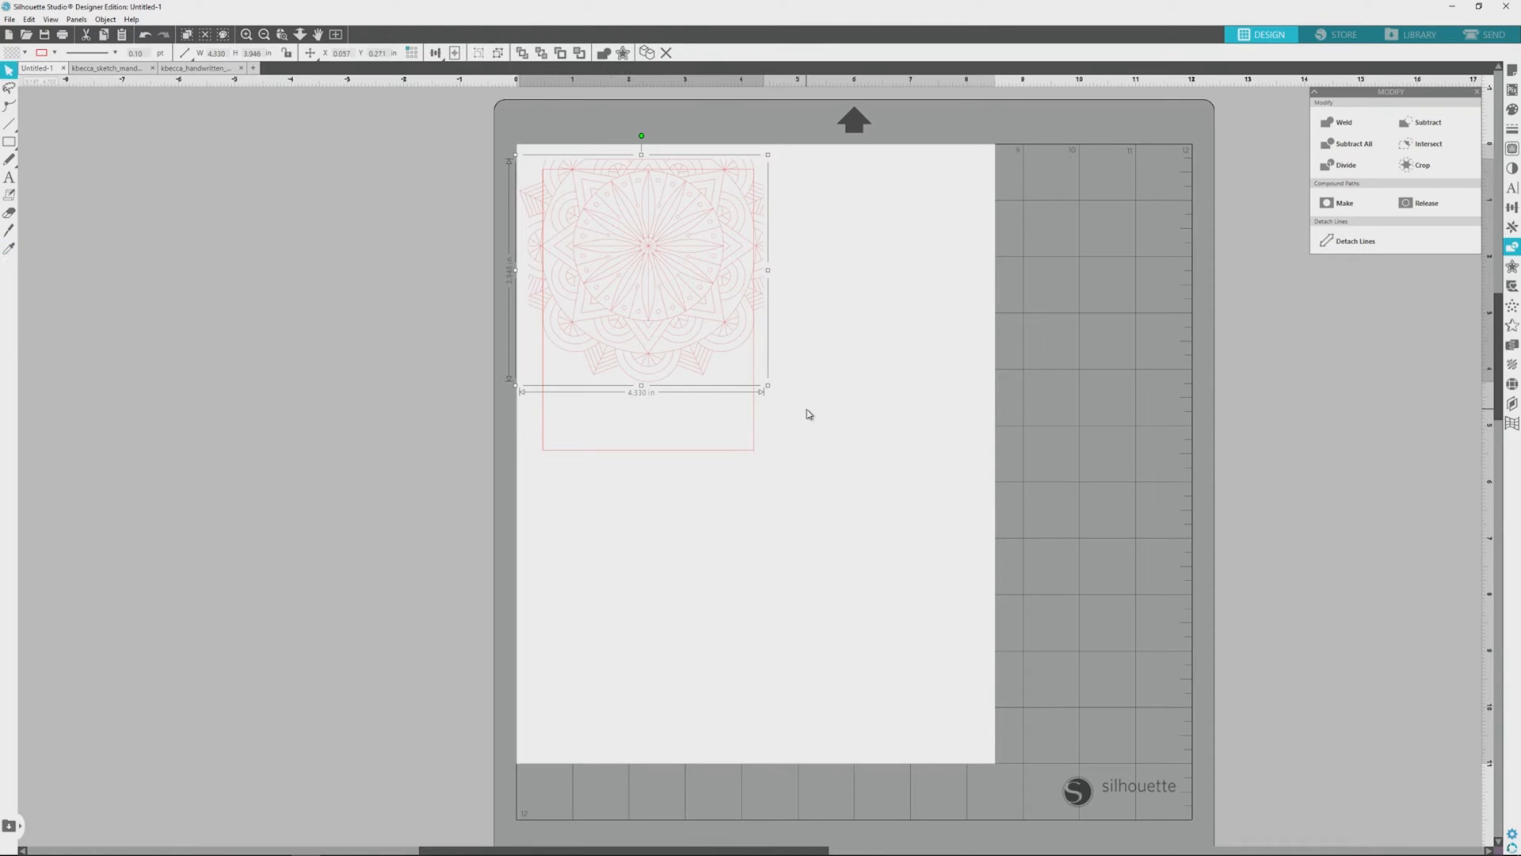
click(826, 373)
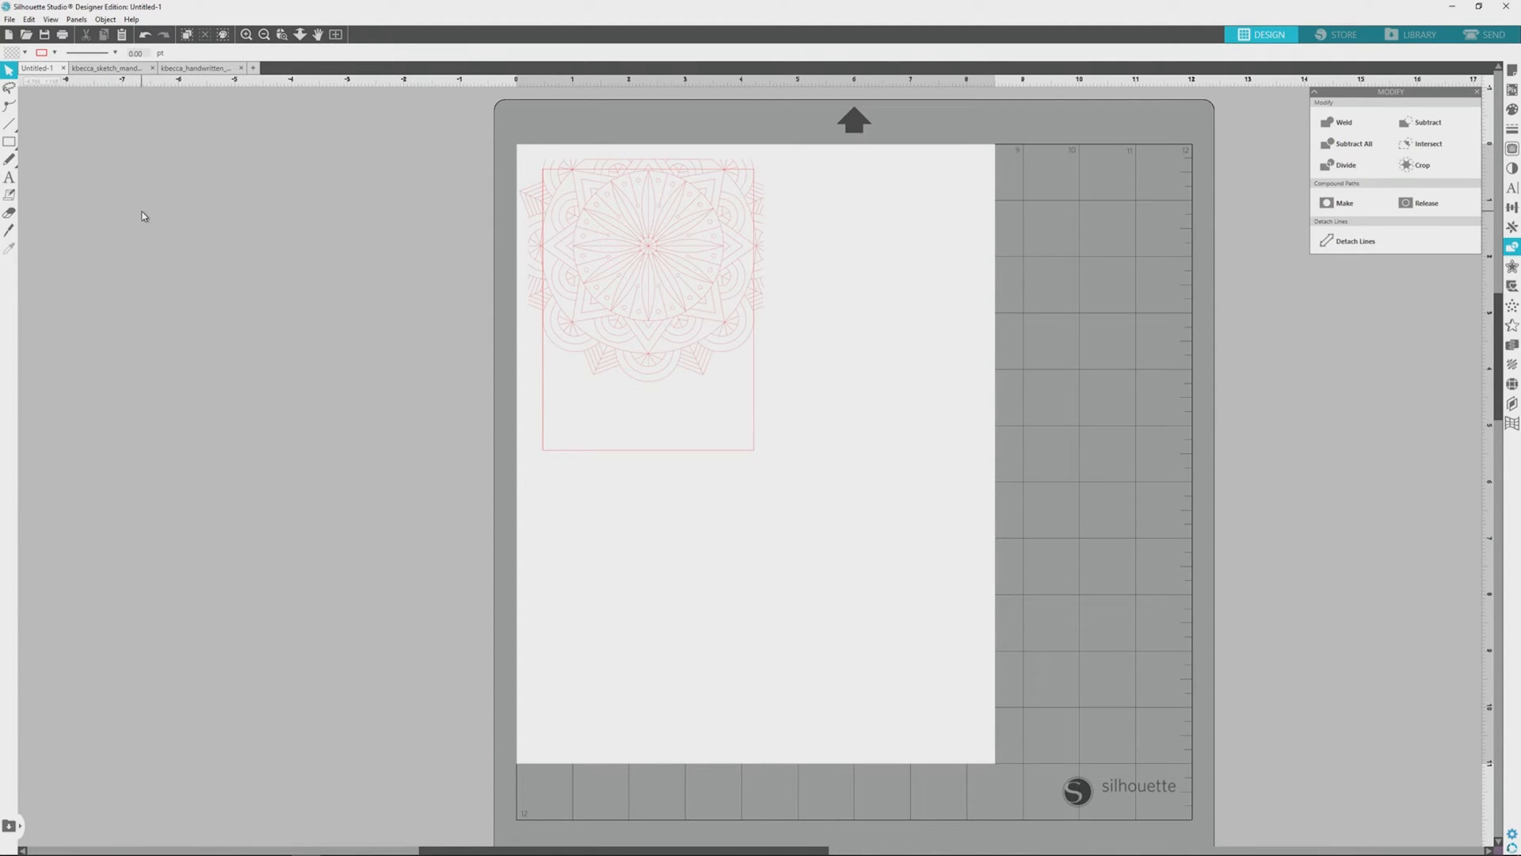
Step: Draw a rectangle about 0.62 by 2.96 in over the mandala's remaining left overhang and subtract it from the mandala
click(9, 141)
drag(493, 158, 532, 330)
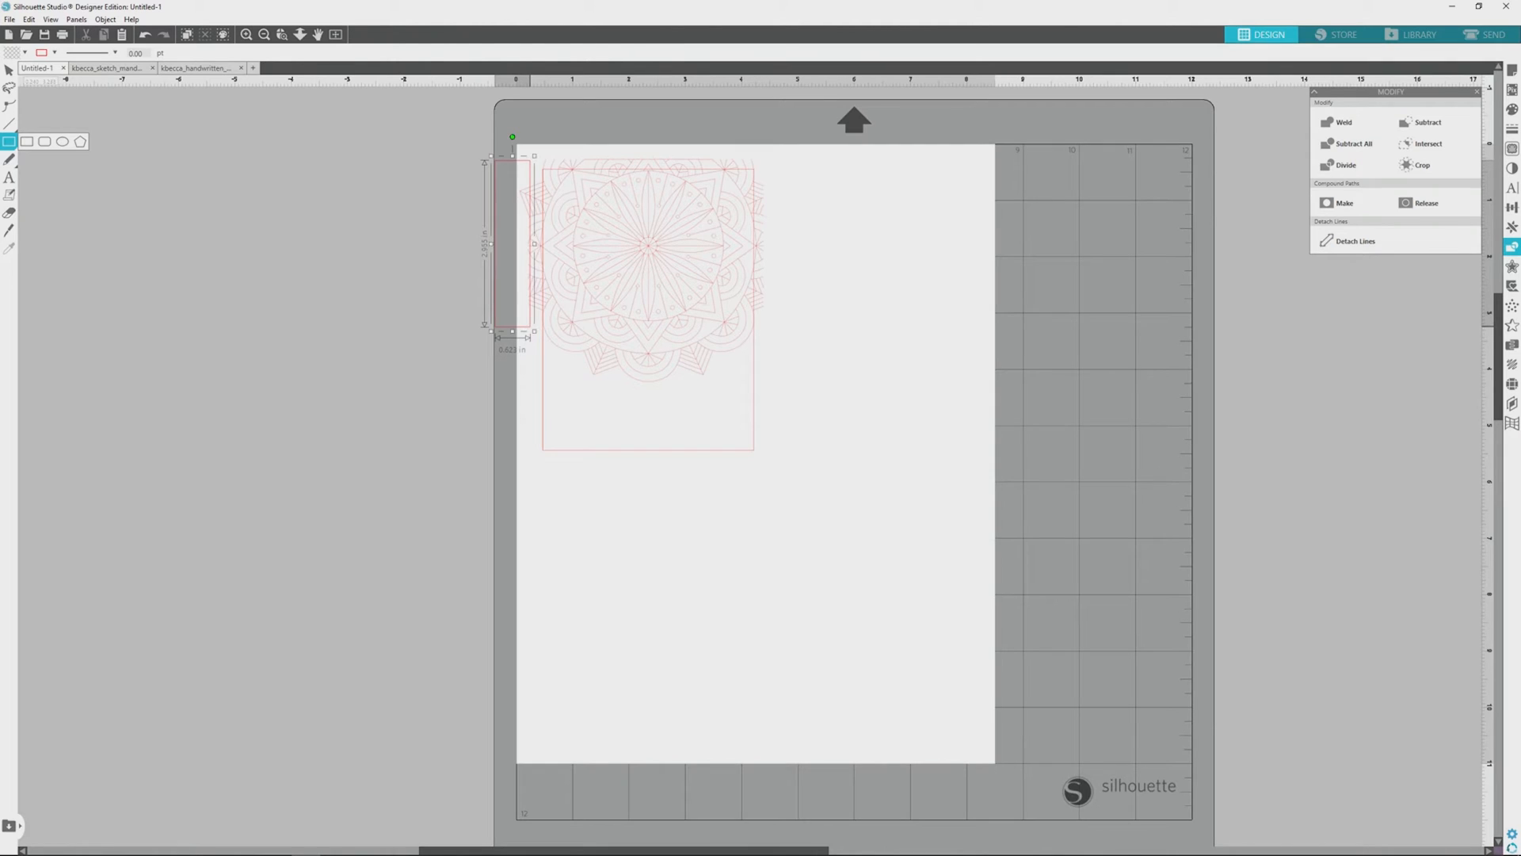
click(9, 69)
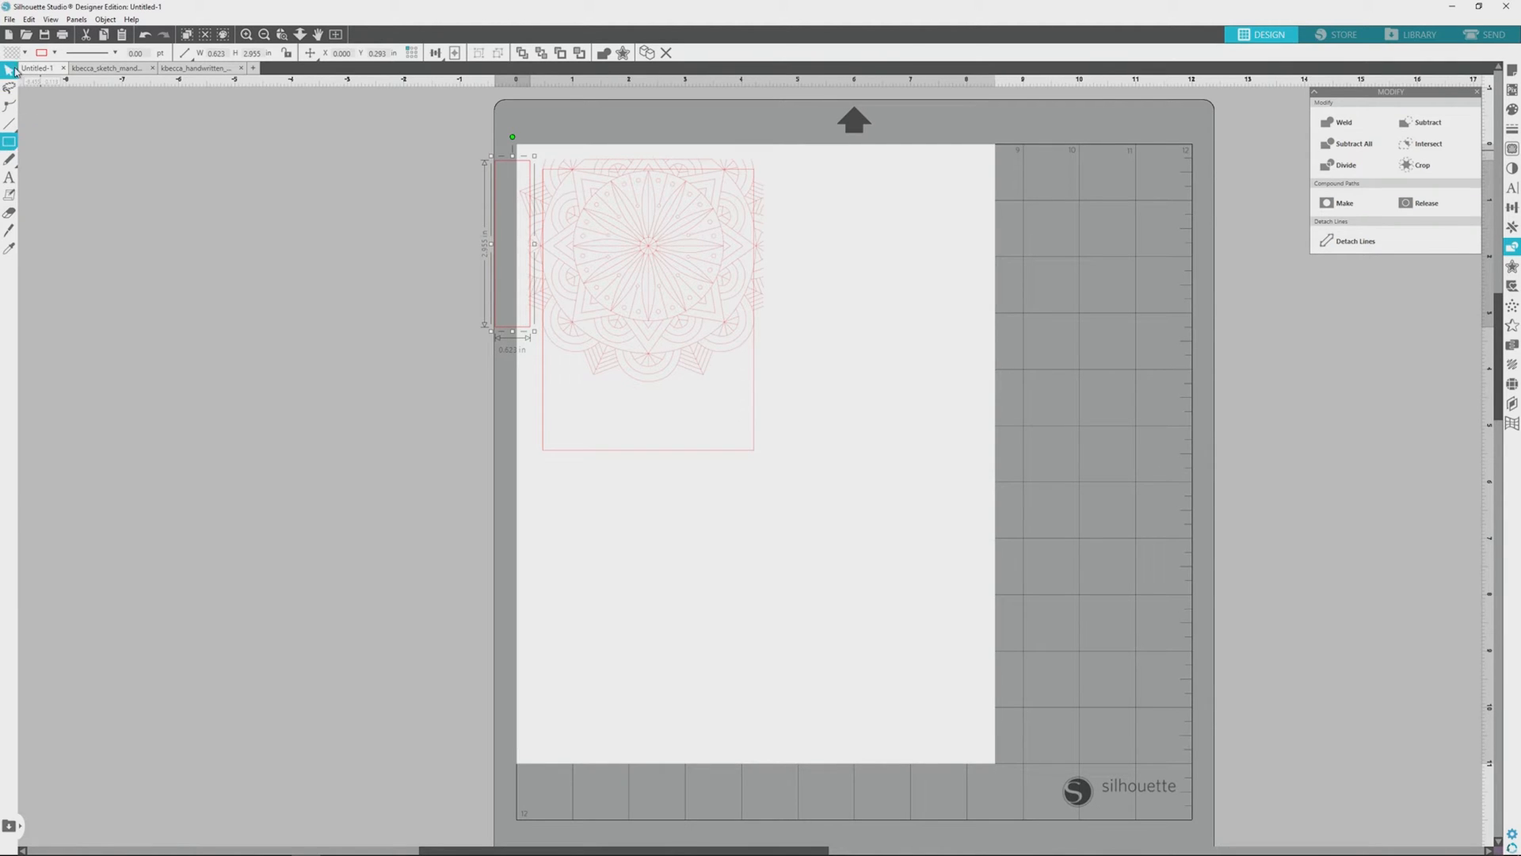
shift+click(614, 263)
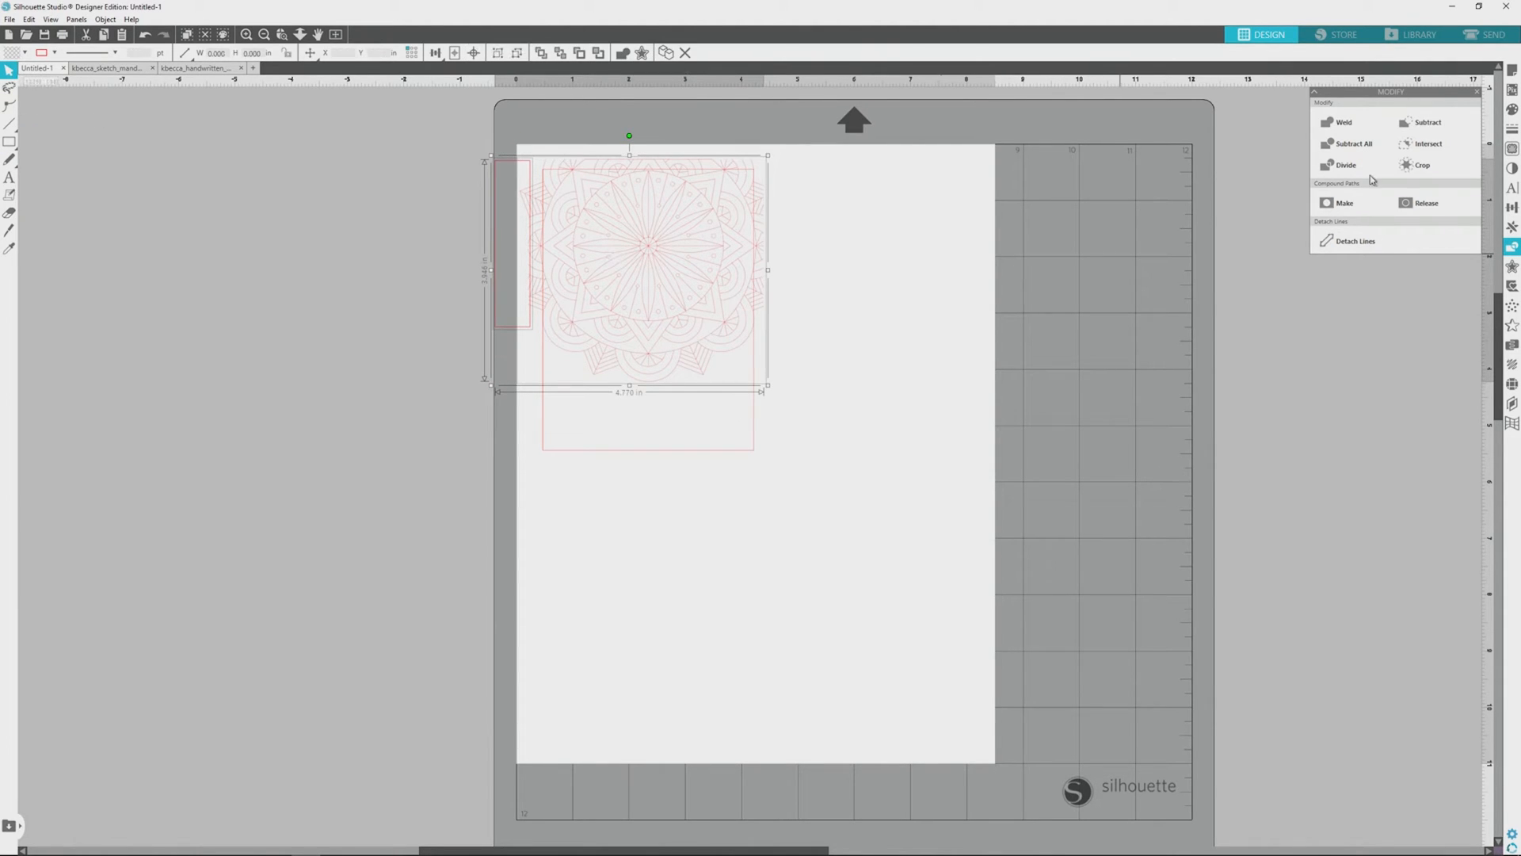
click(1423, 127)
drag(483, 135, 757, 442)
key(i)
click(932, 316)
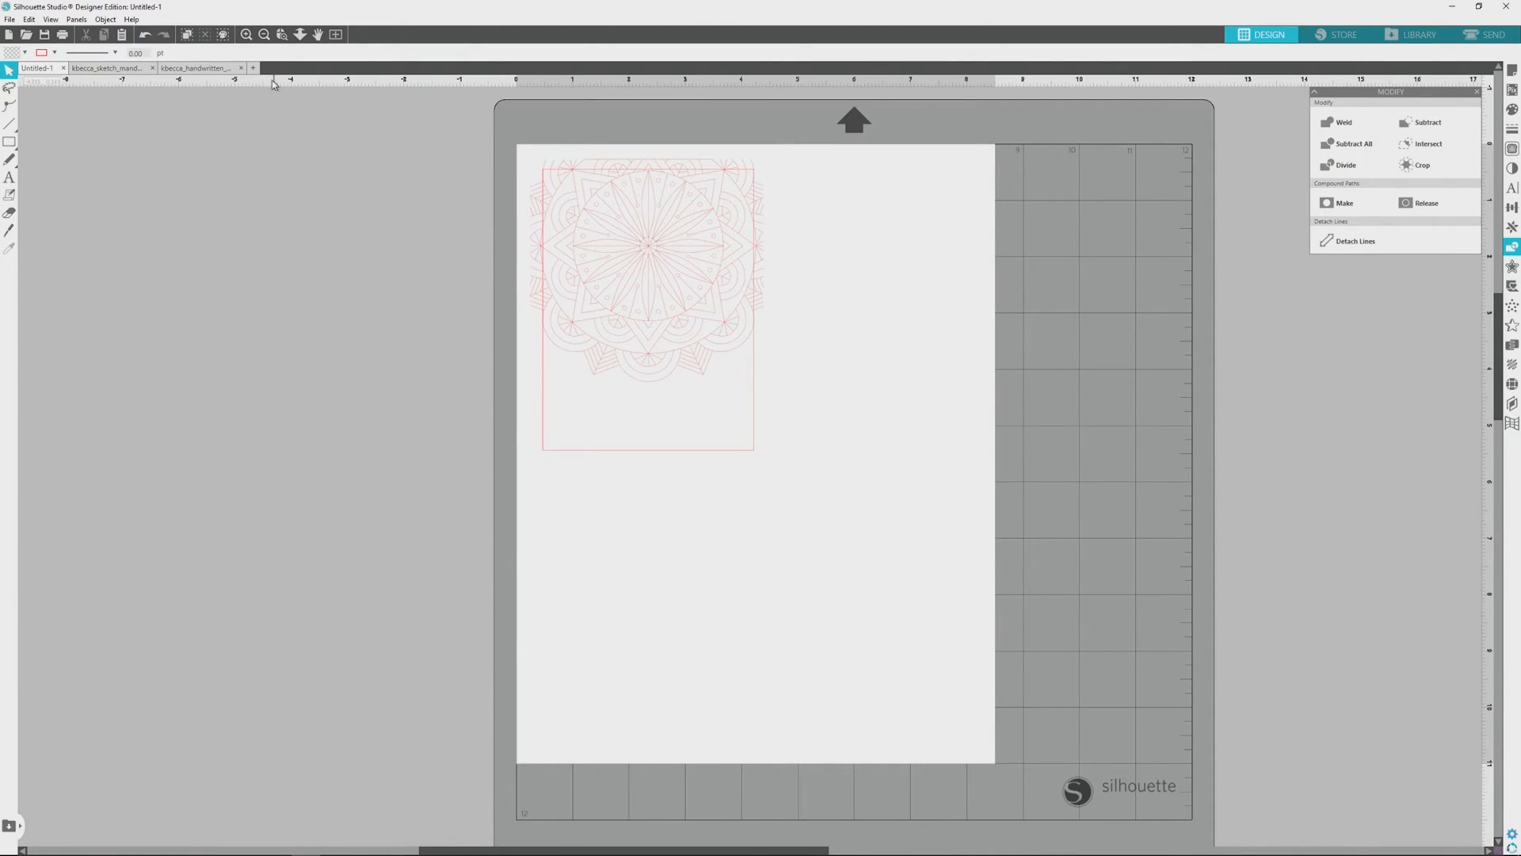
Step: Ungroup the handwritten phrases in the kbecca_handwritten_birthday_phrases_sketch document
click(198, 68)
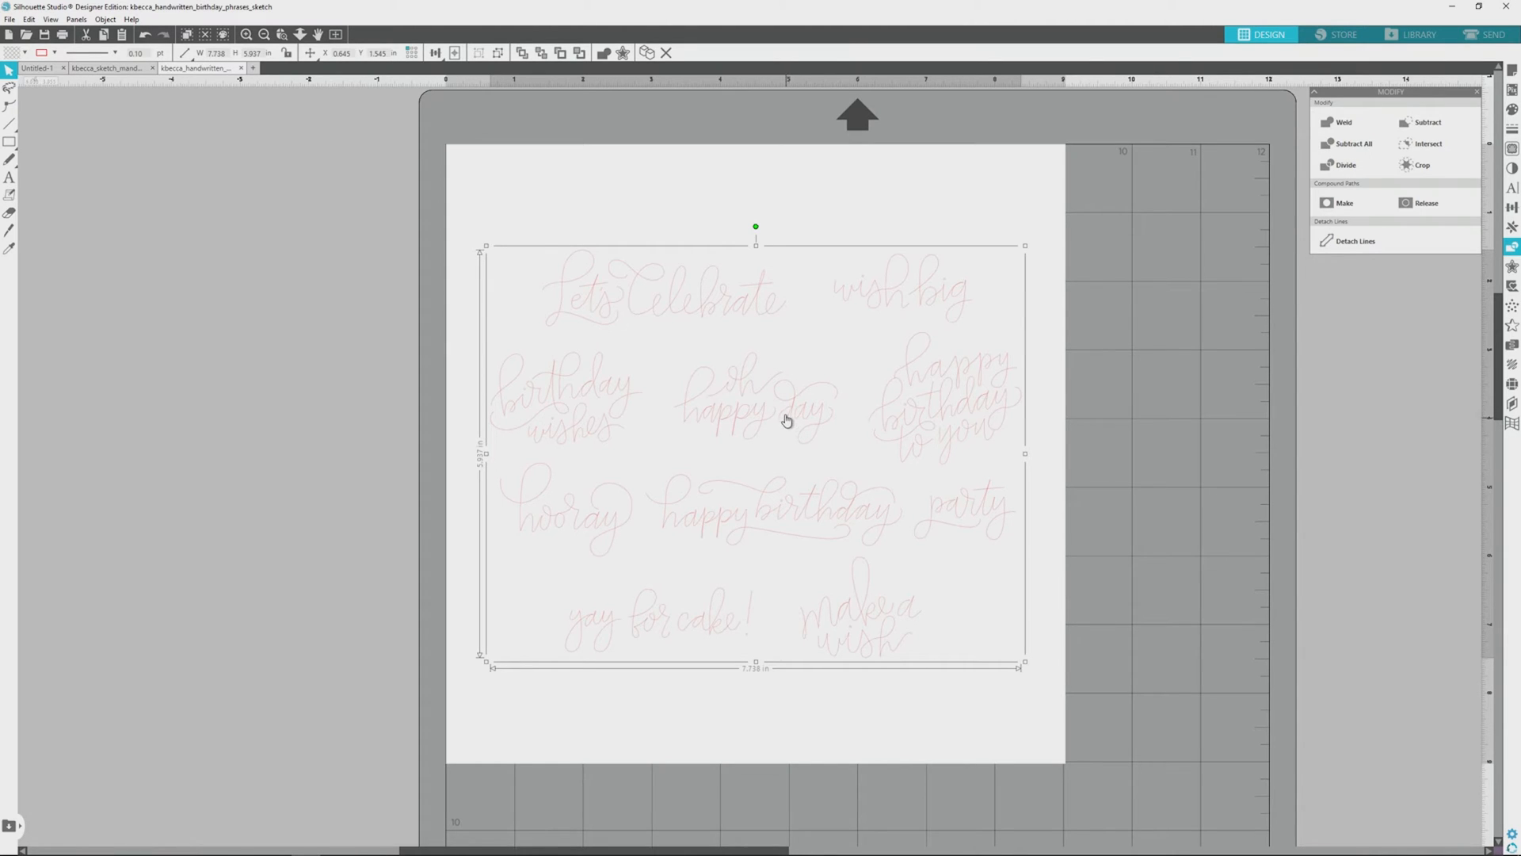
click(106, 22)
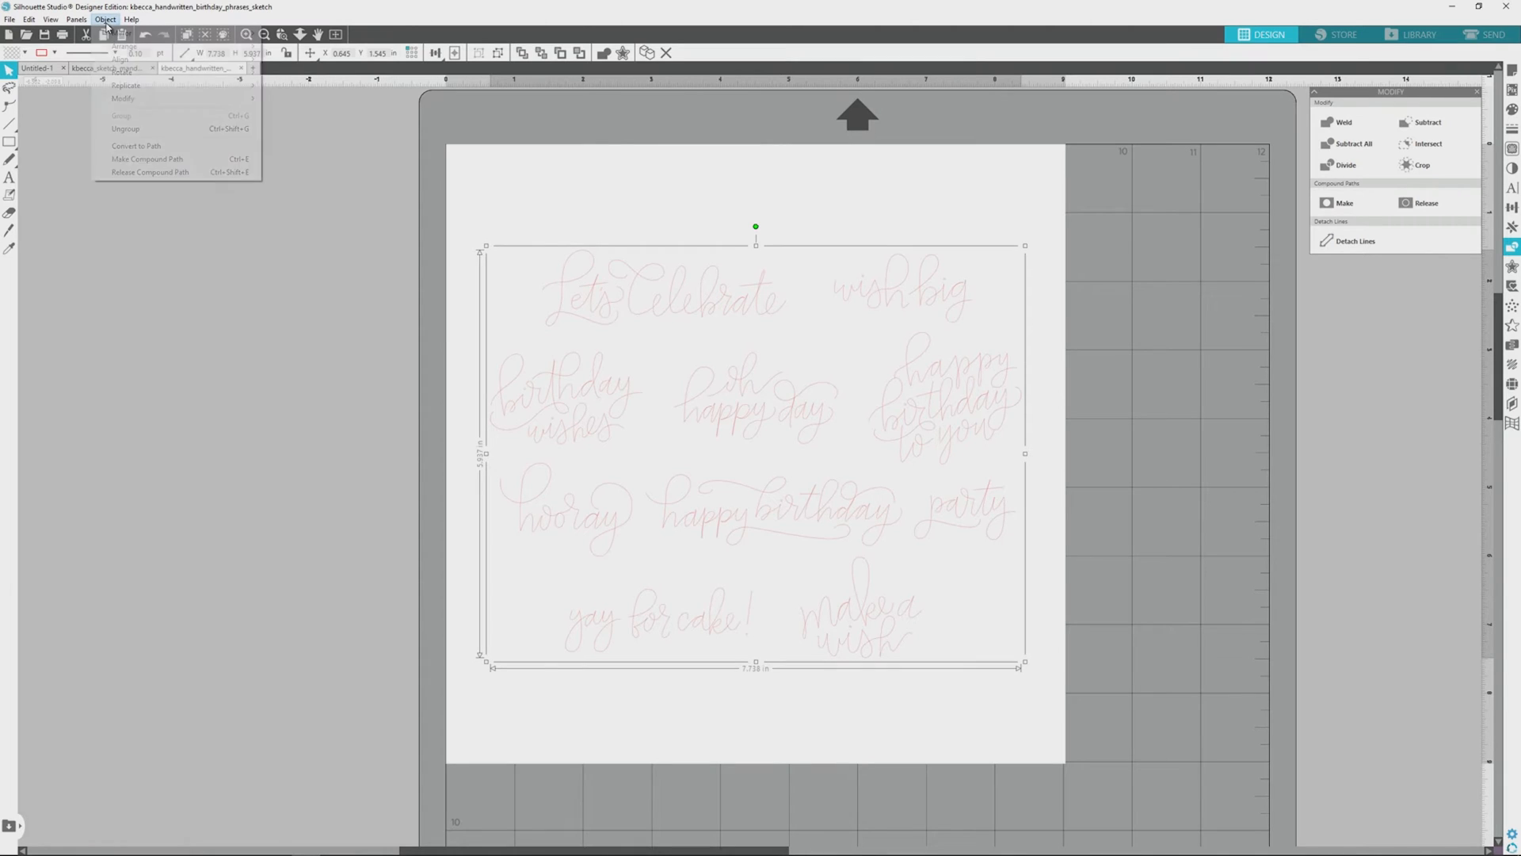
click(156, 136)
click(784, 717)
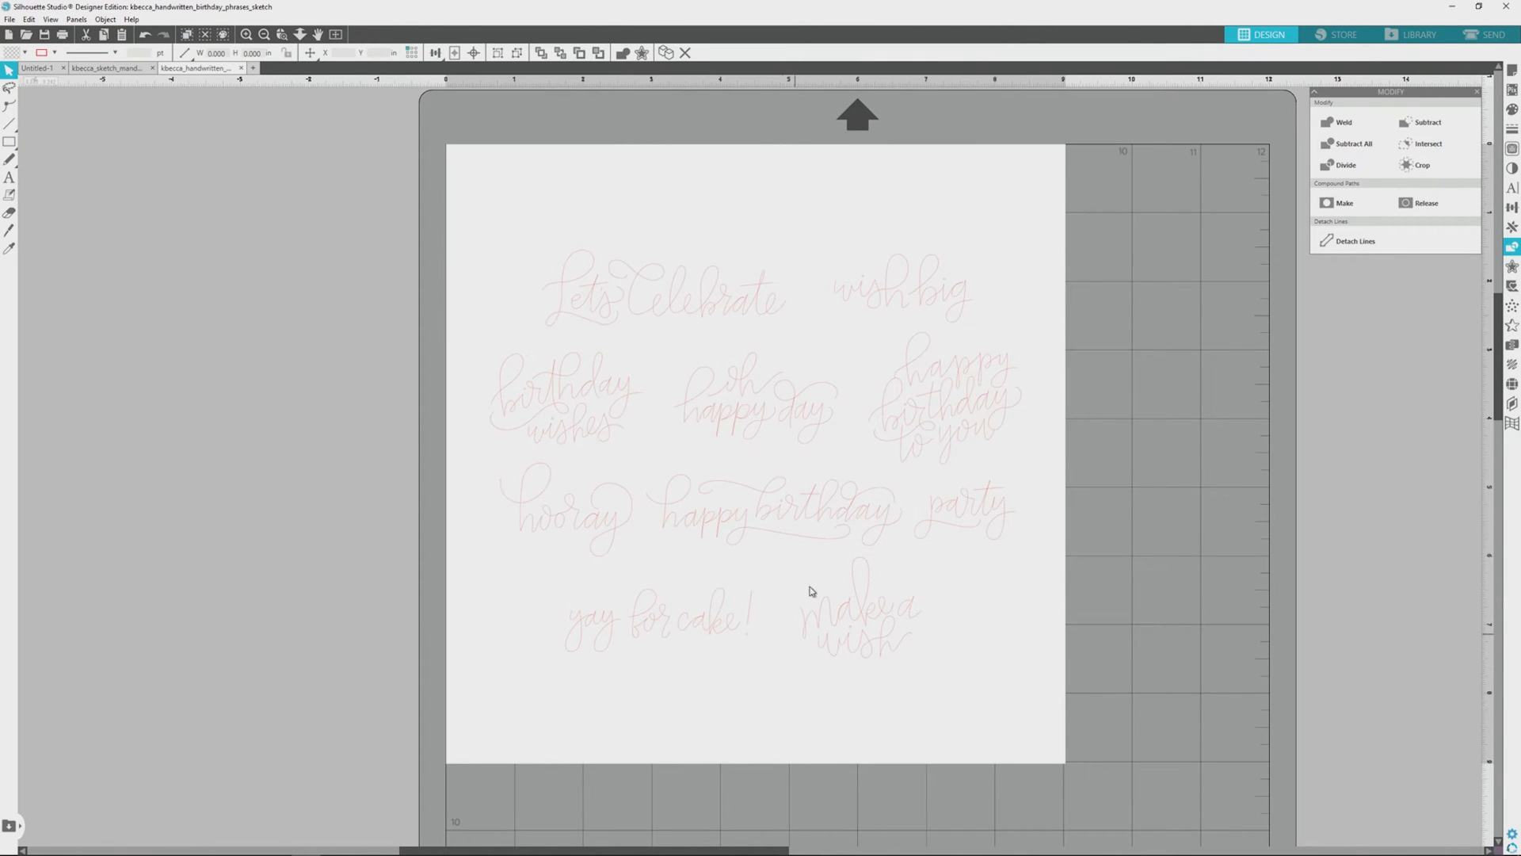
Step: Copy the "happy birthday" phrase and paste it into the Untitled-1 document
click(796, 516)
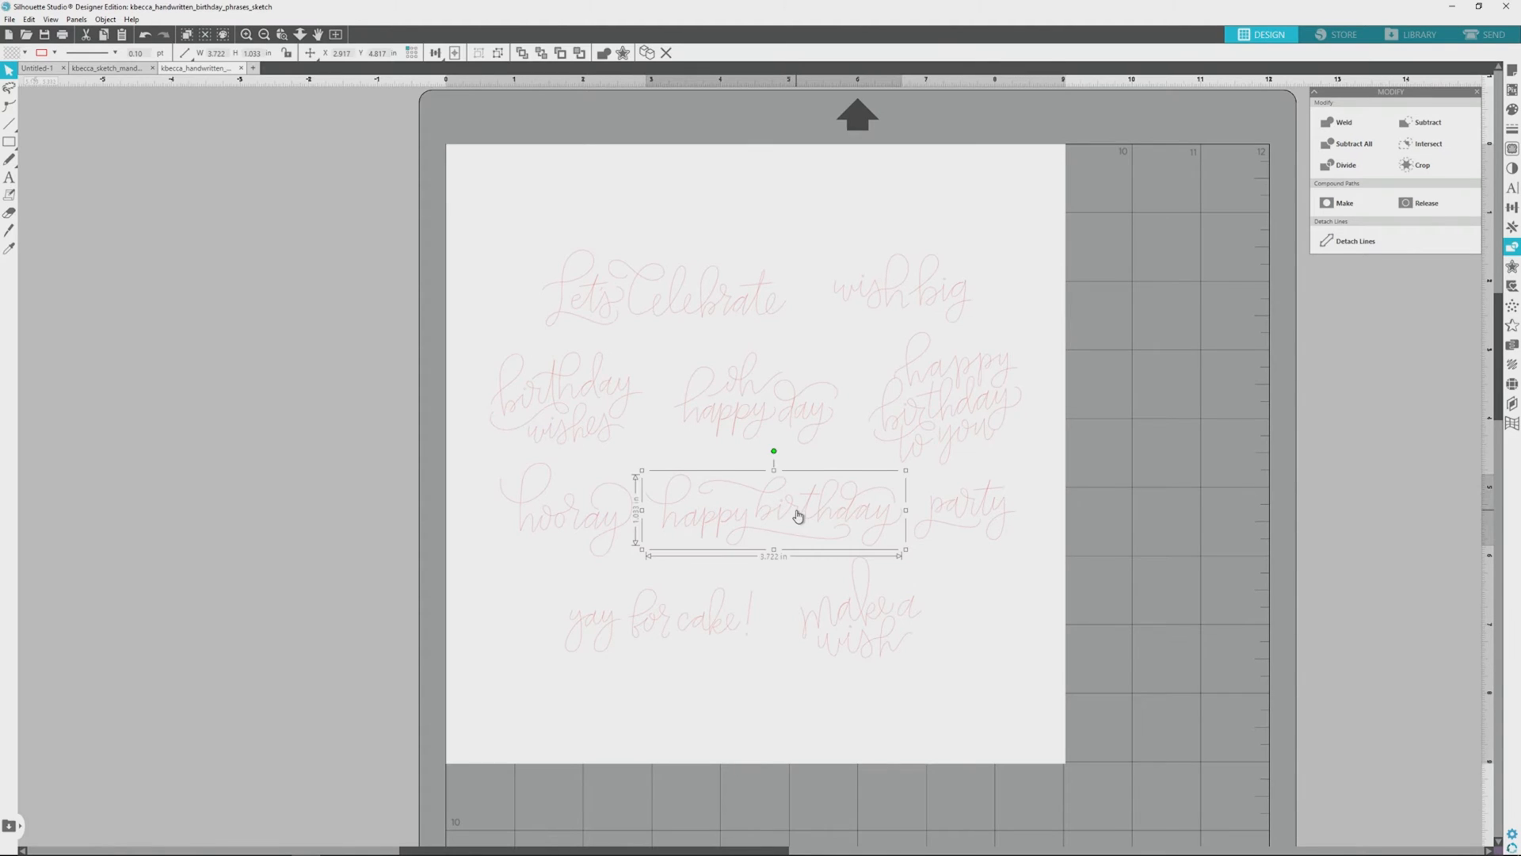
click(9, 248)
click(41, 69)
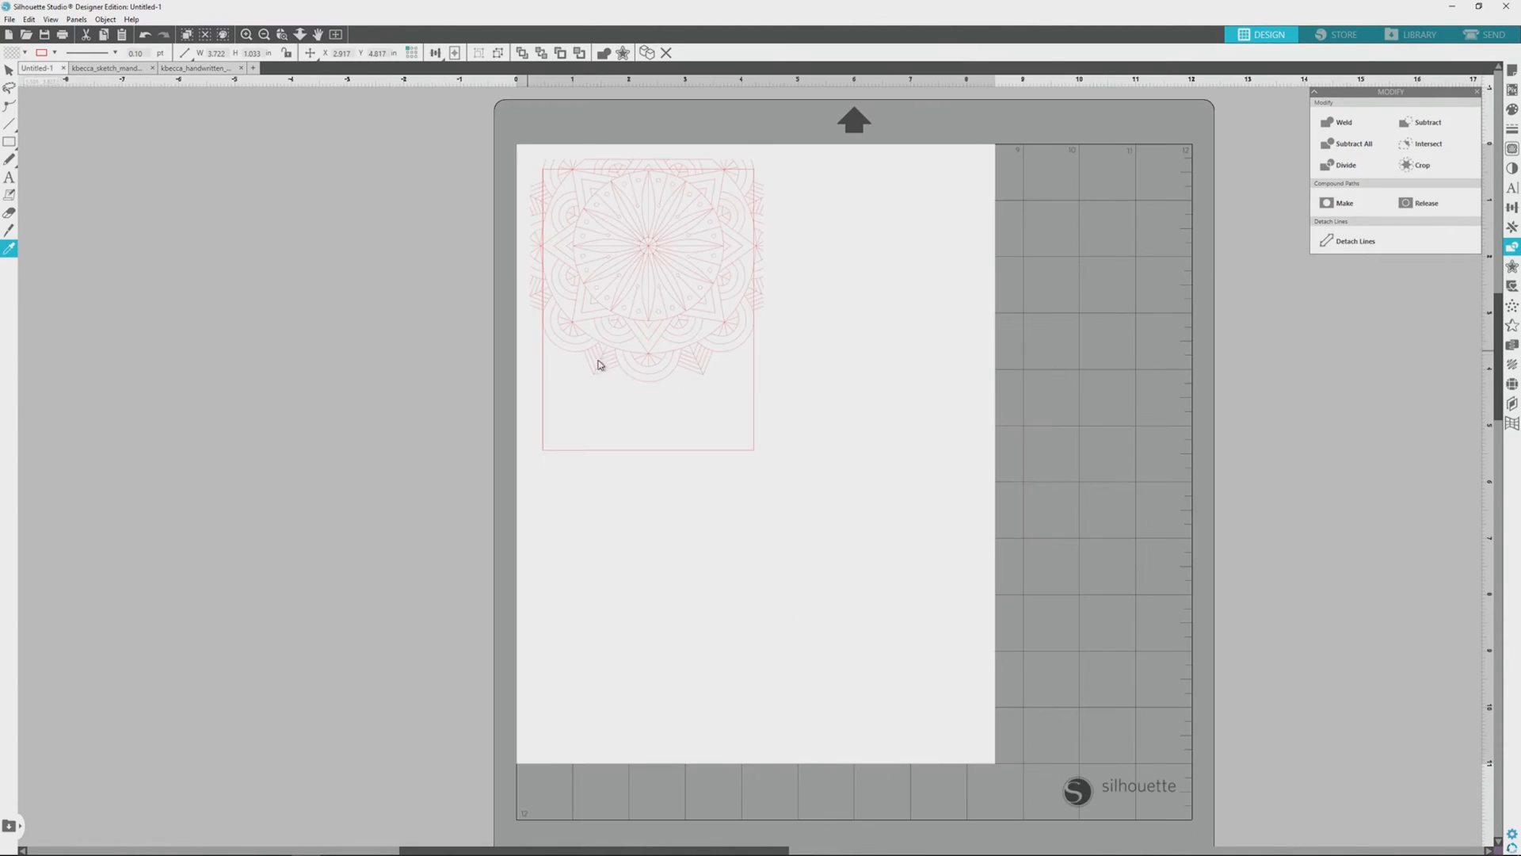
key(ctrl+v)
Step: Place the "happy birthday" phrase below the mandala inside the card rectangle and scale it to about 3.04 in wide
drag(808, 472, 647, 416)
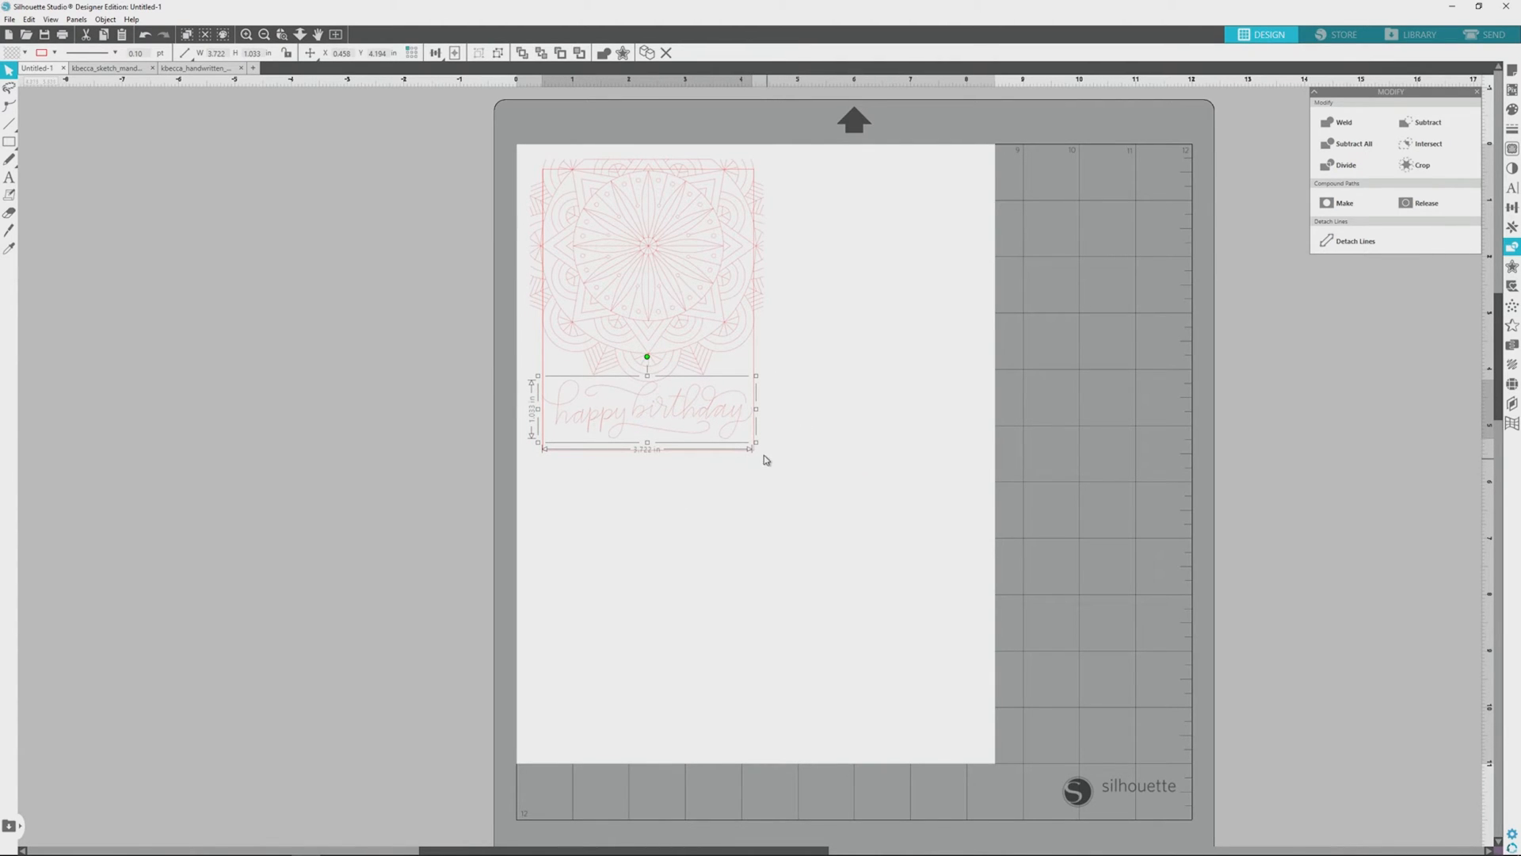
drag(755, 442, 689, 425)
click(828, 436)
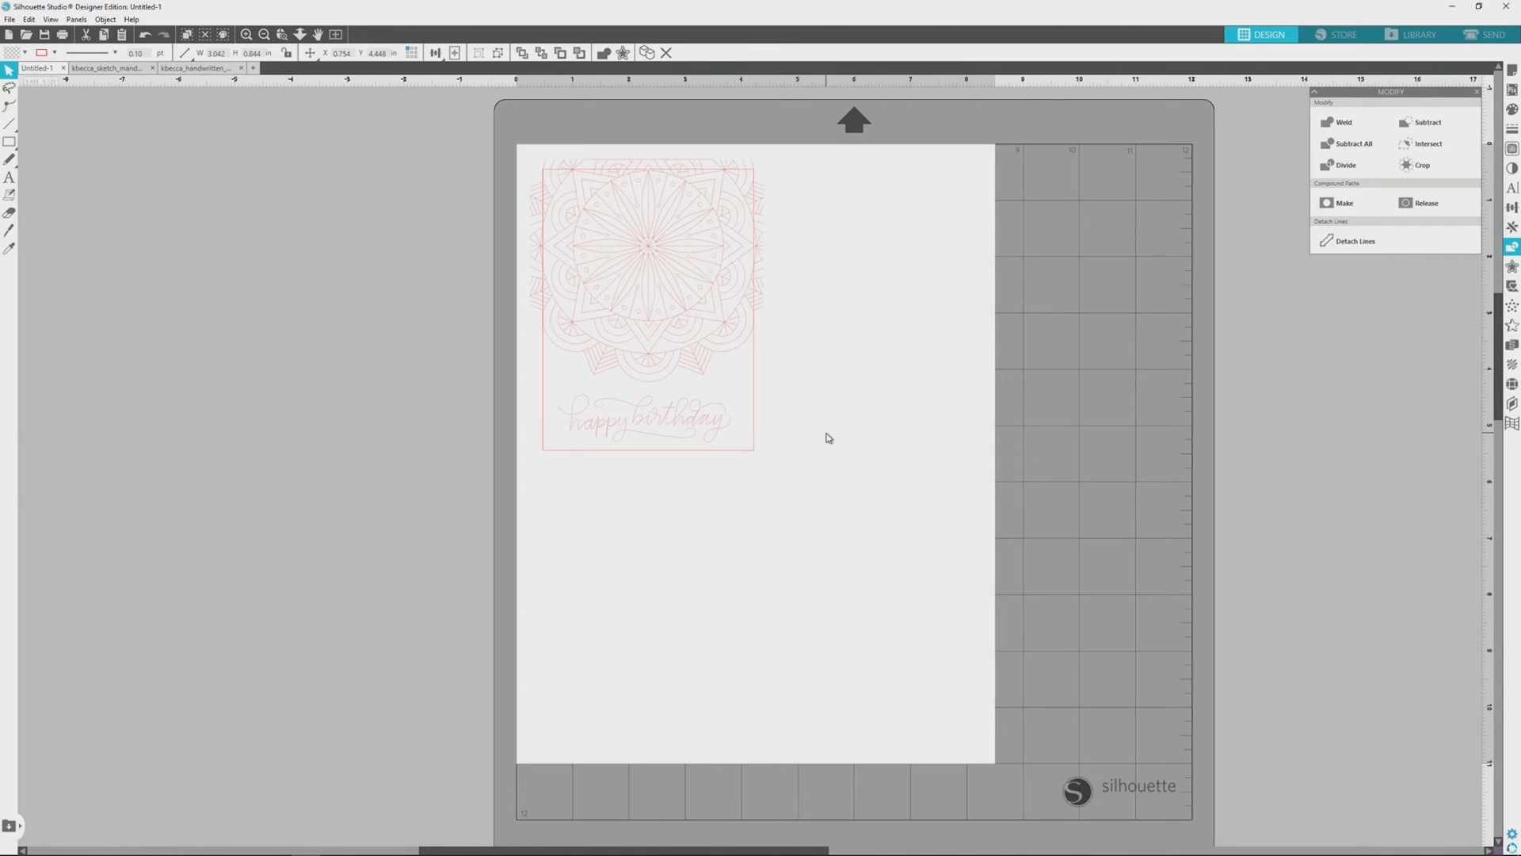
click(706, 424)
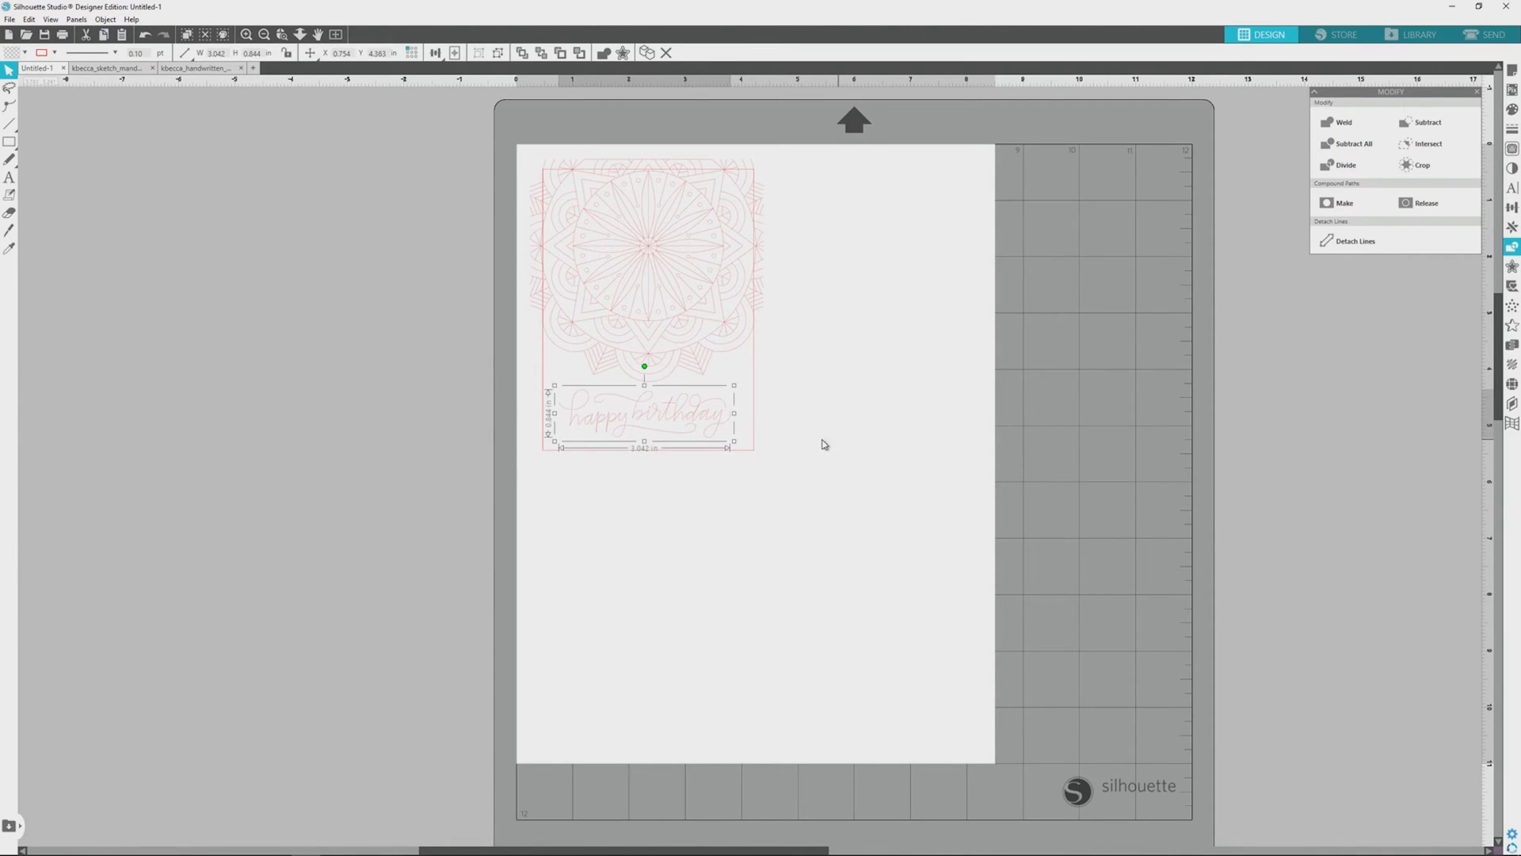
Step: Nudge the "happy birthday" phrase slightly so it sits centred below the mandala
click(816, 443)
click(663, 423)
click(830, 441)
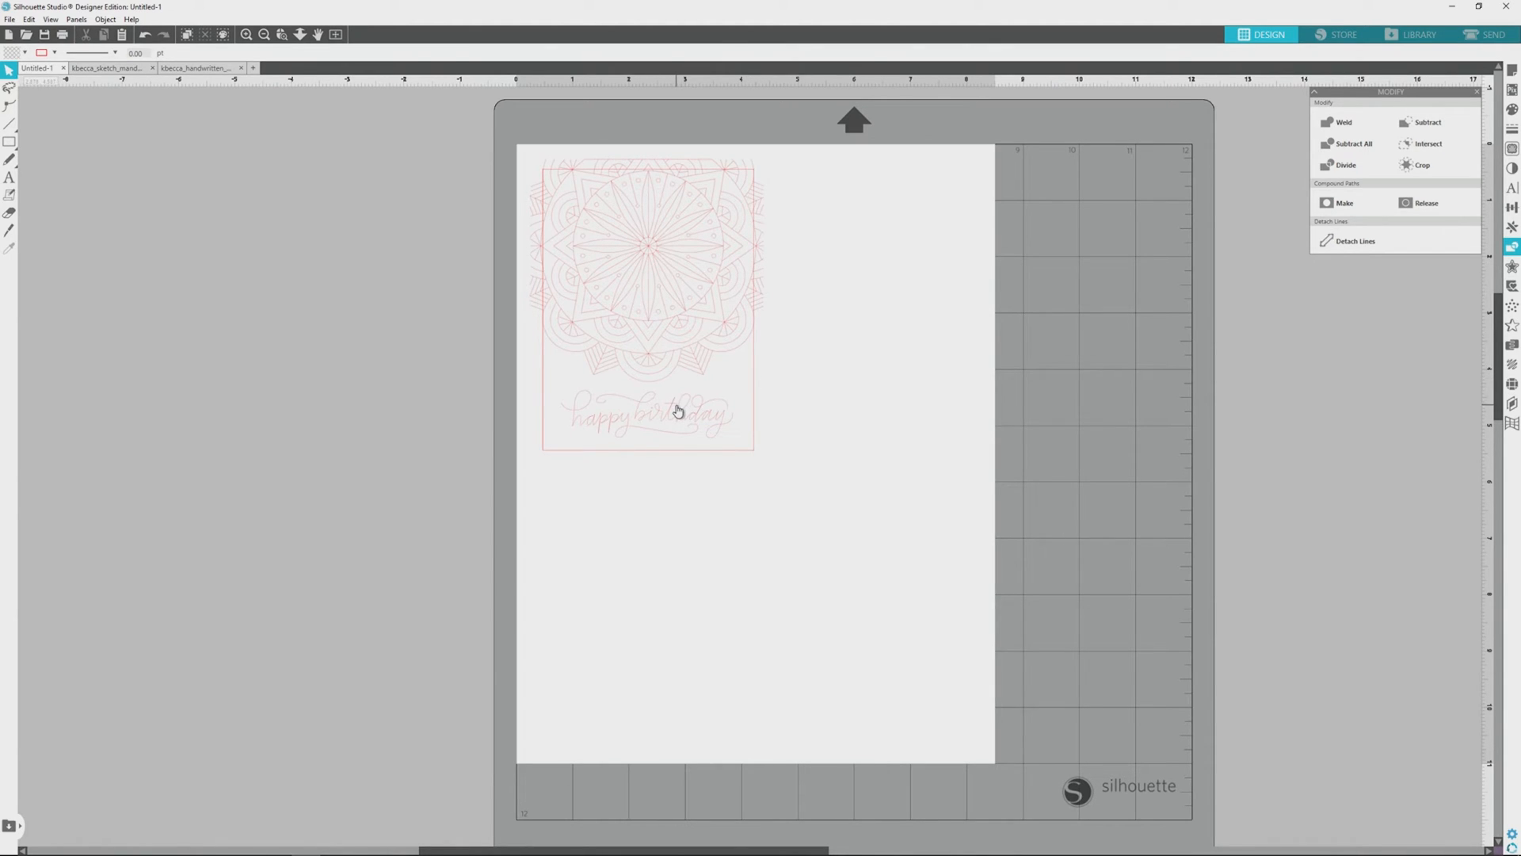
Step: Change the card rectangle's line color to blue, leaving the mandala and phrase red
click(755, 383)
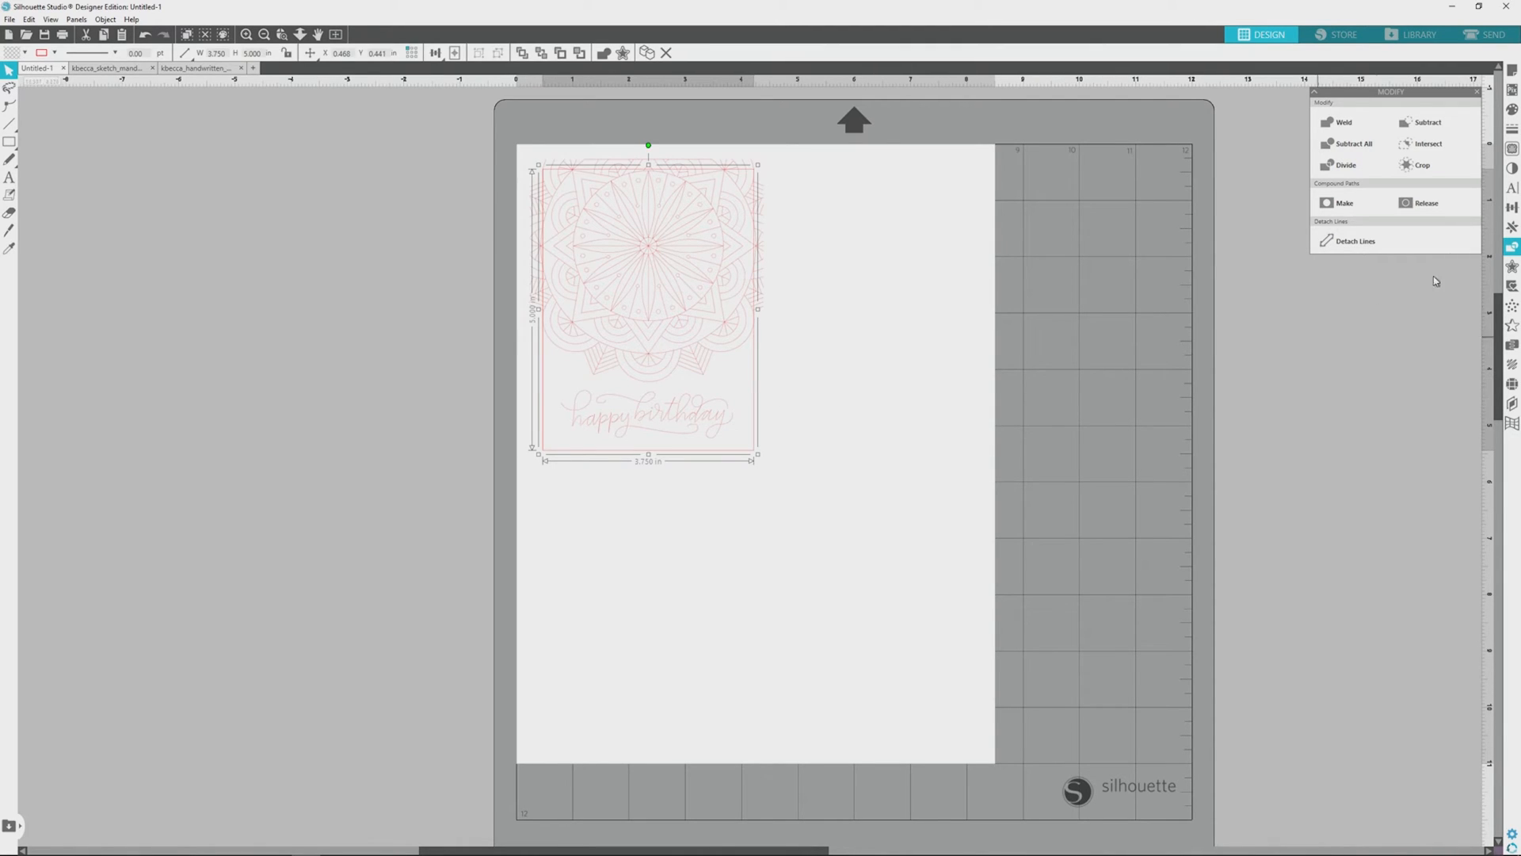
click(1514, 131)
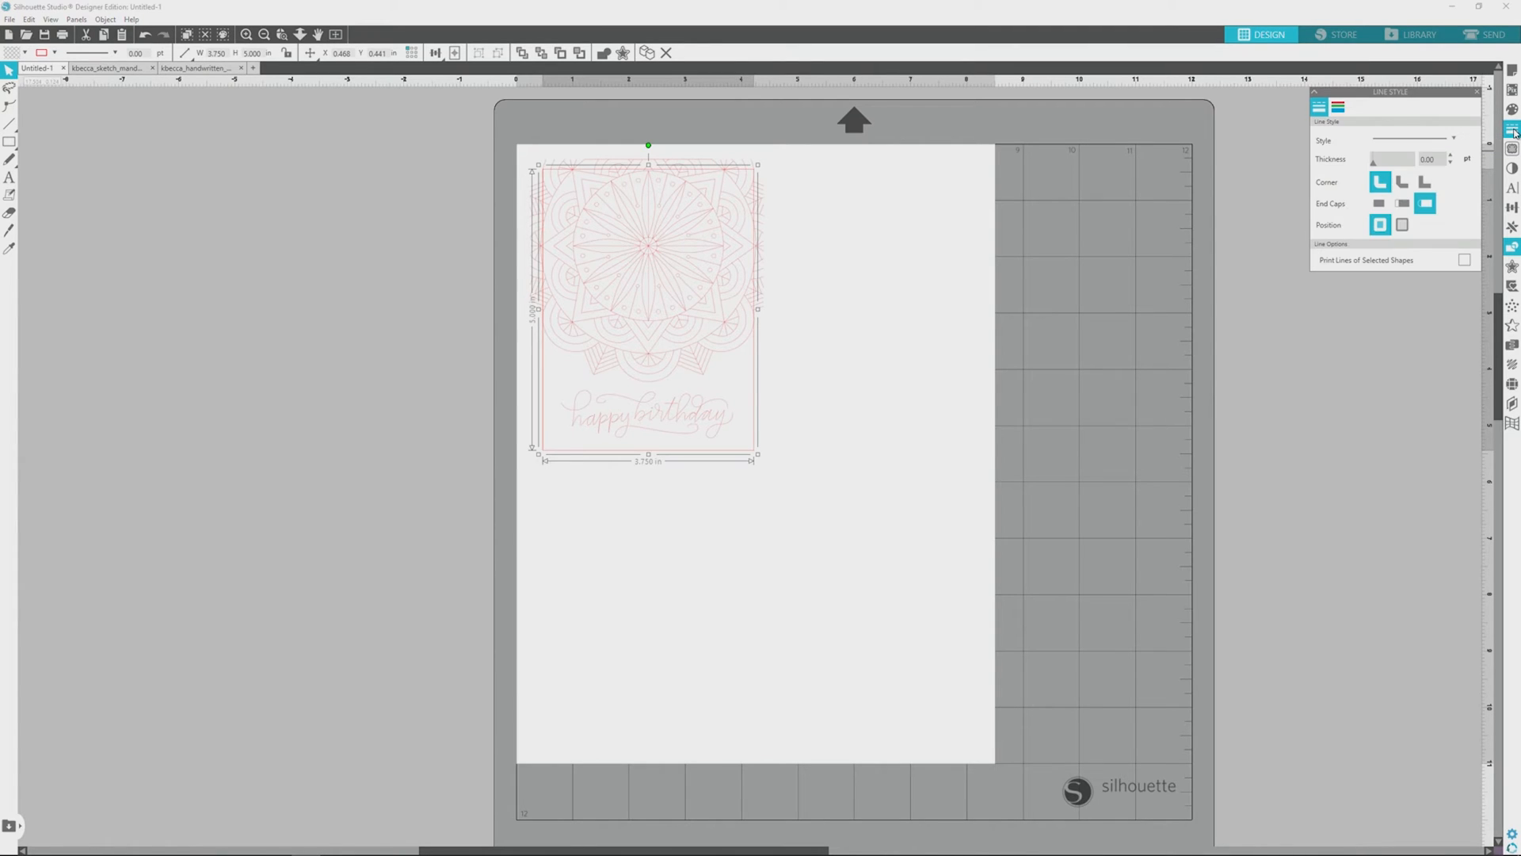
click(1339, 115)
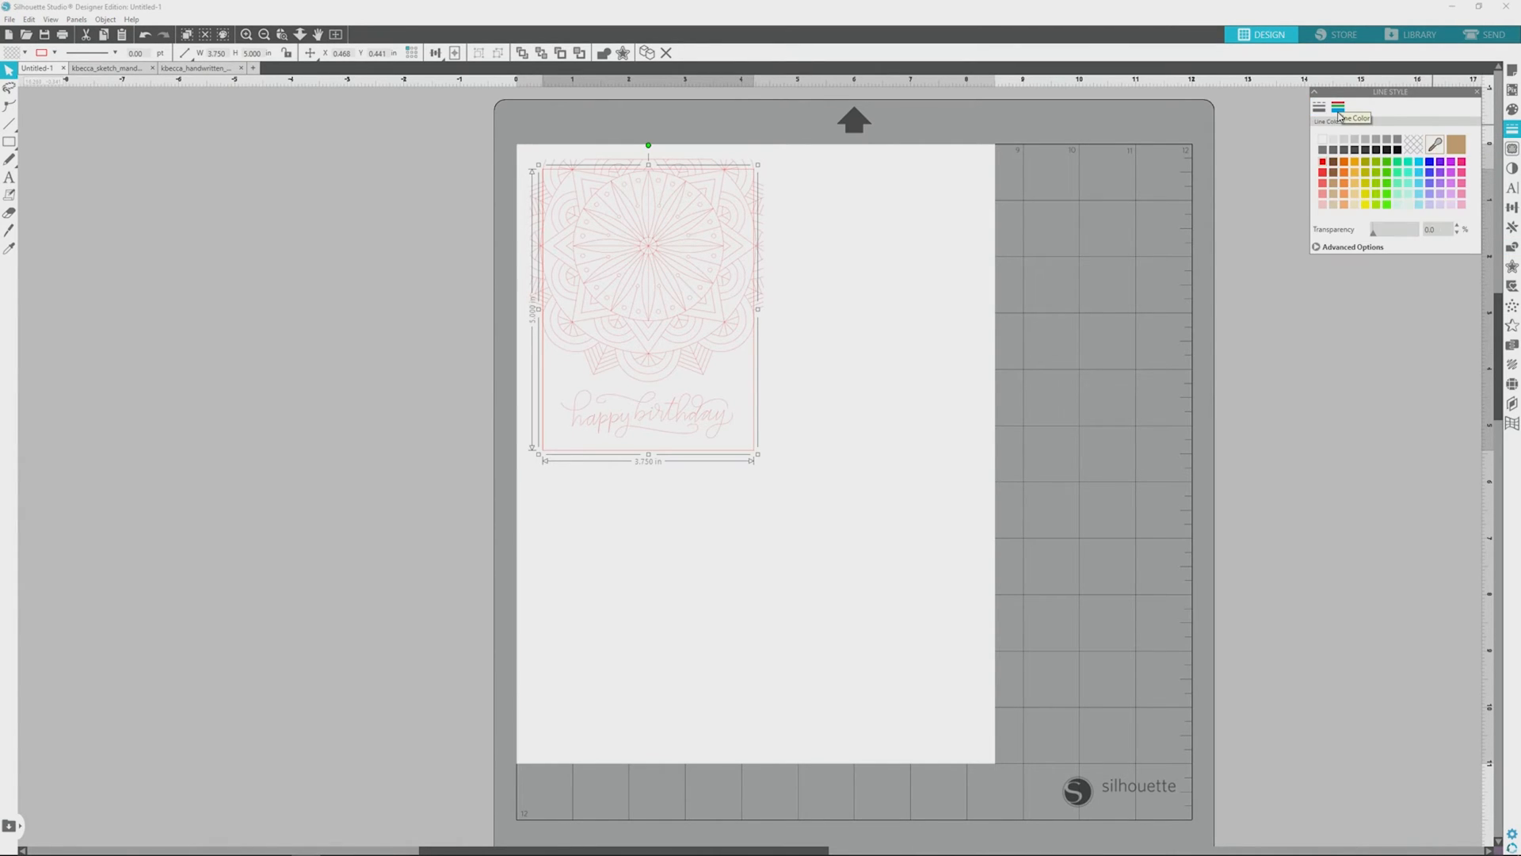
click(1429, 162)
click(964, 363)
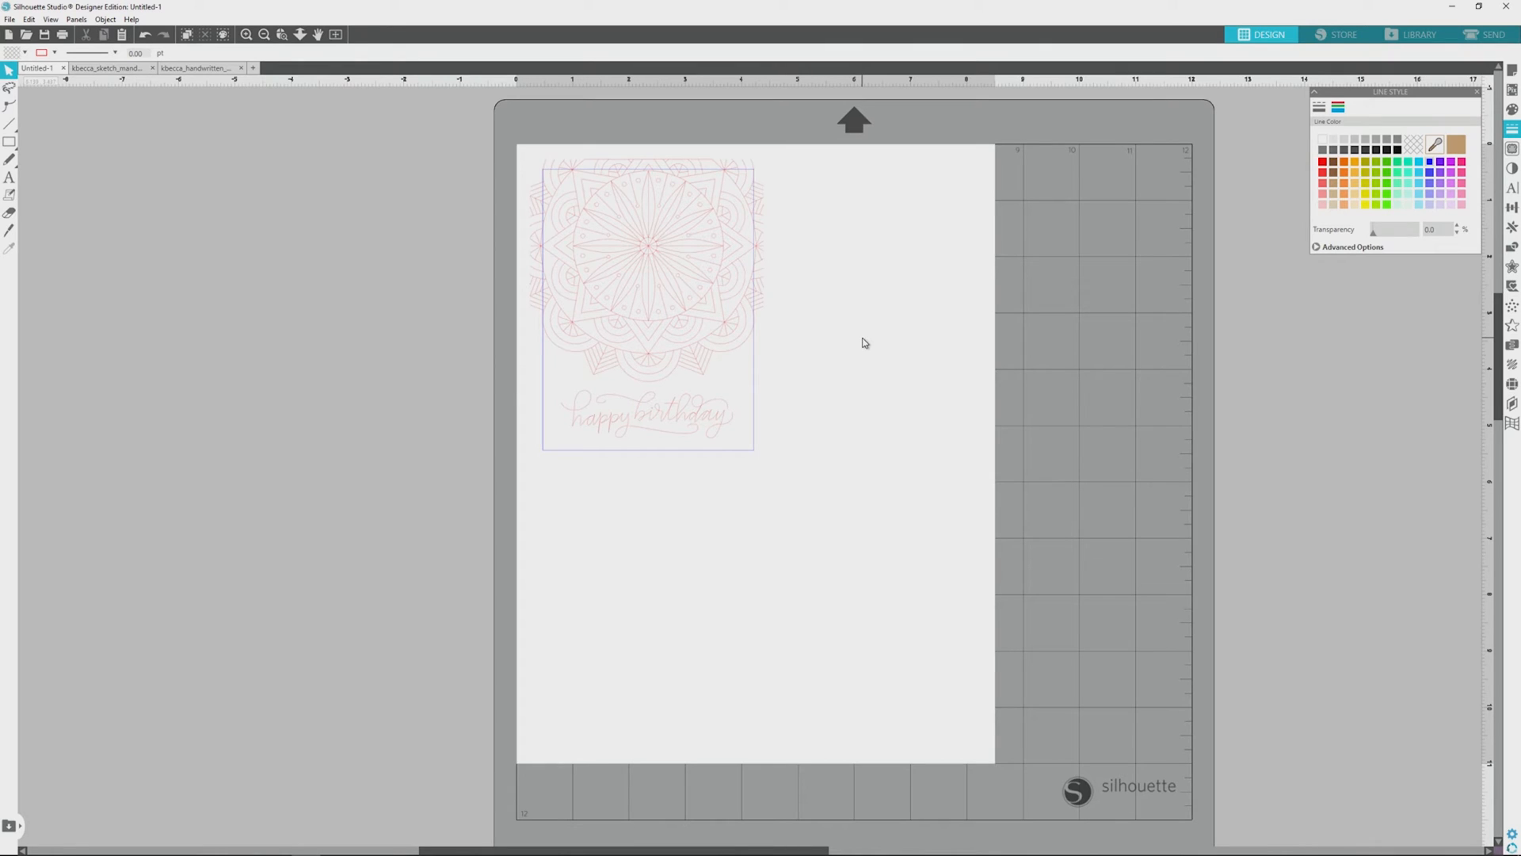
Step: Place a duplicate of the whole card design beside the original and delete that duplicate
drag(709, 443, 934, 438)
click(923, 512)
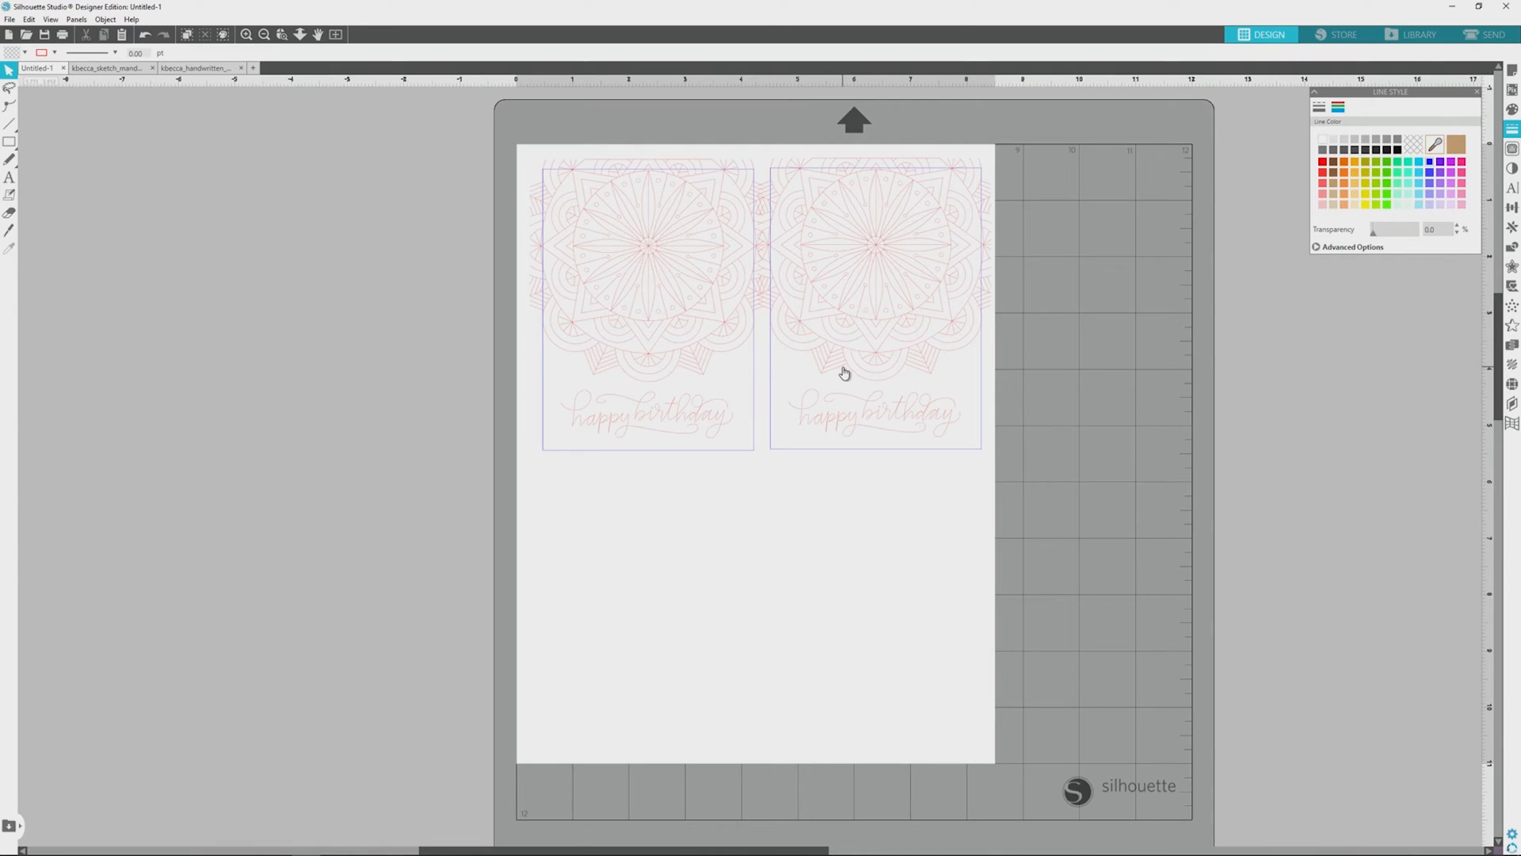
click(825, 282)
key(Delete)
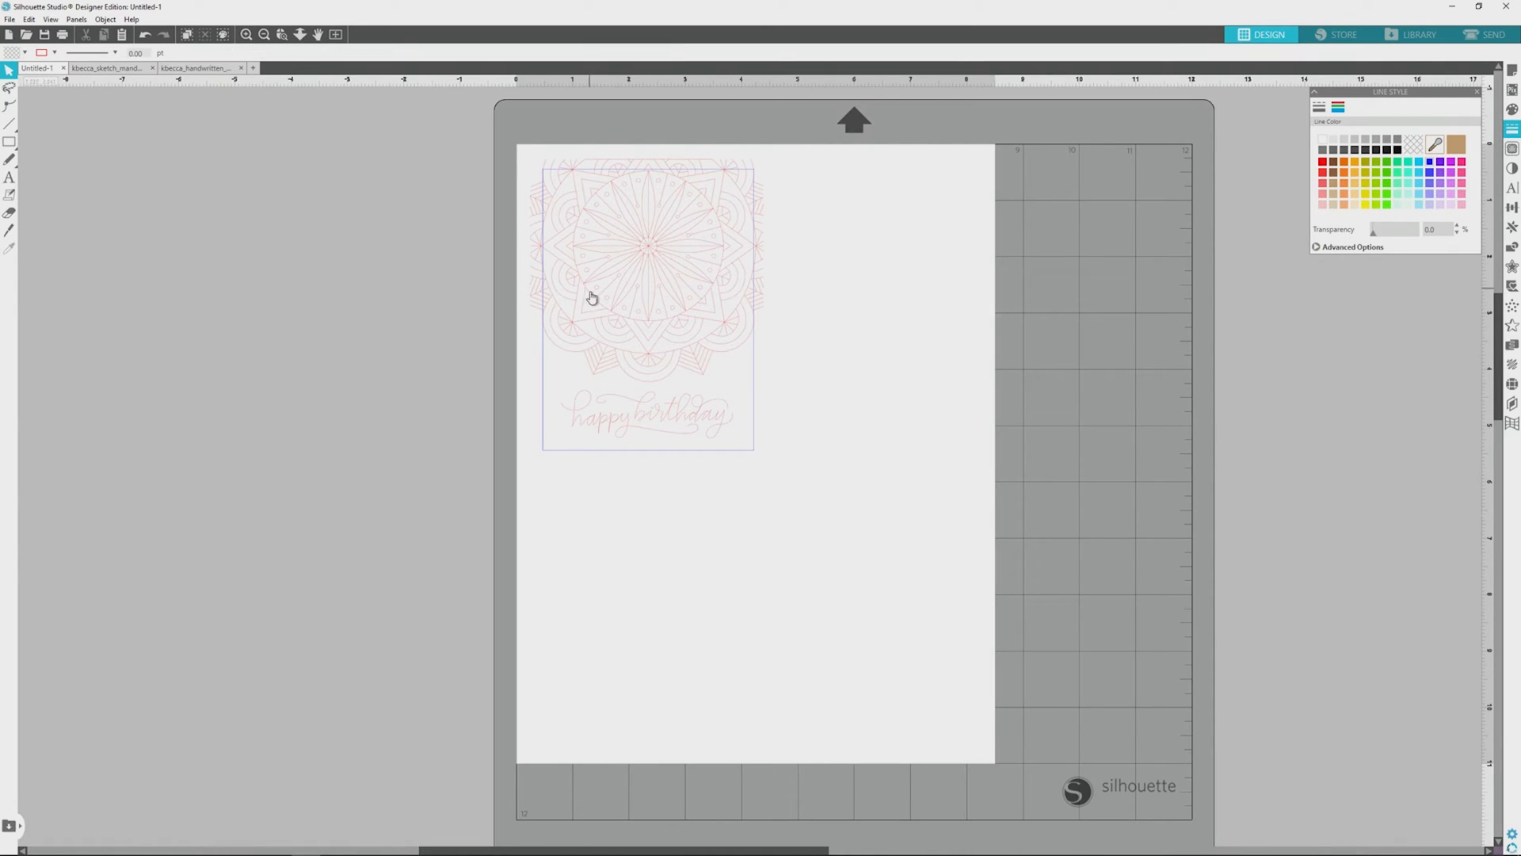
Step: Save the document as foil-quill-birthday-card in the "quick easy foil quill birthday cards" folder
key(ctrl+s)
text(foil-quill-birthday-card)
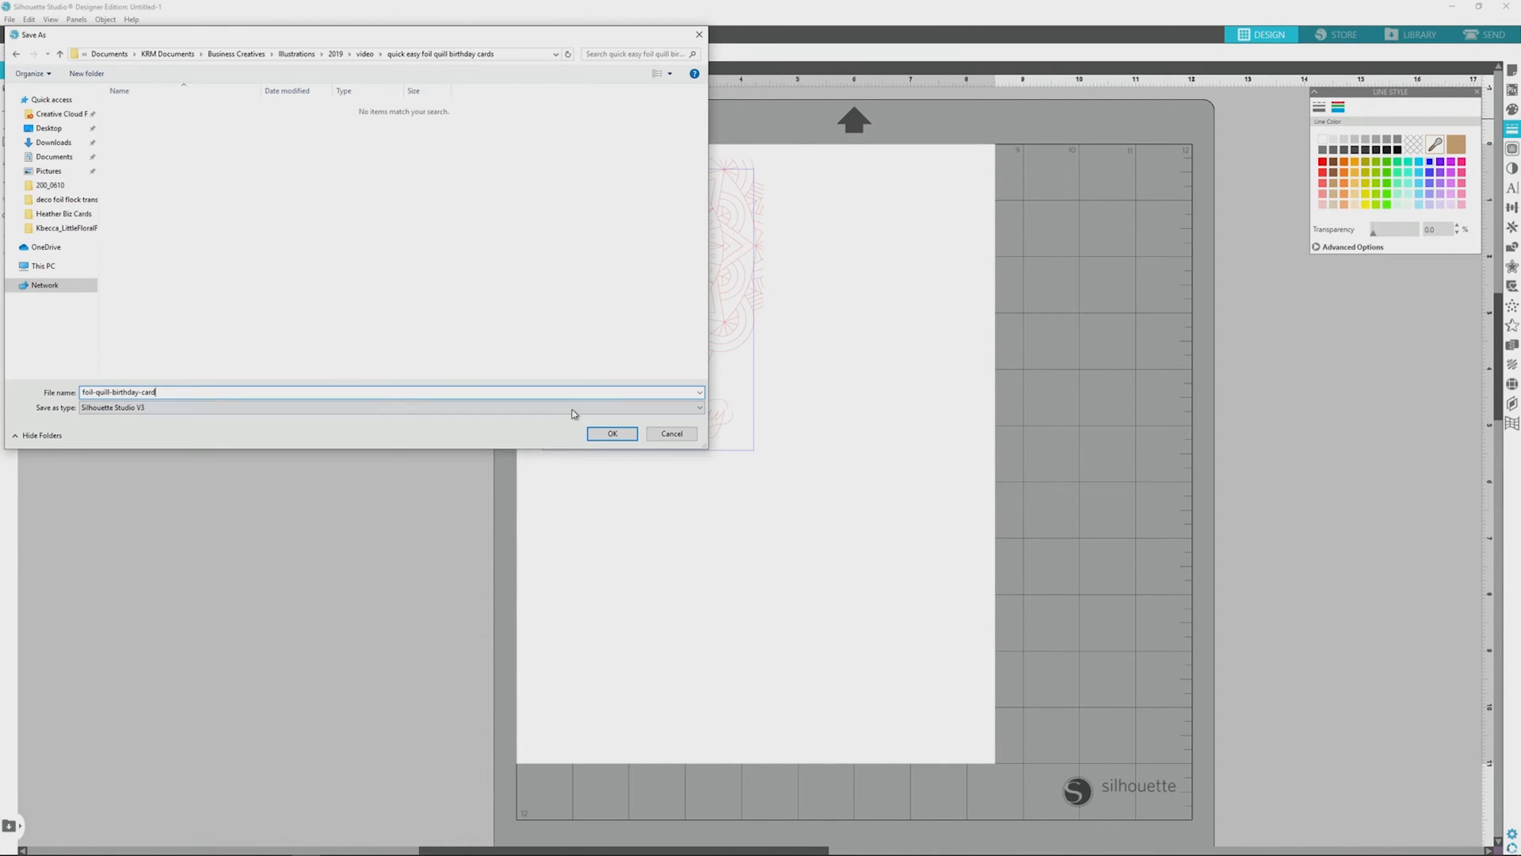
click(610, 434)
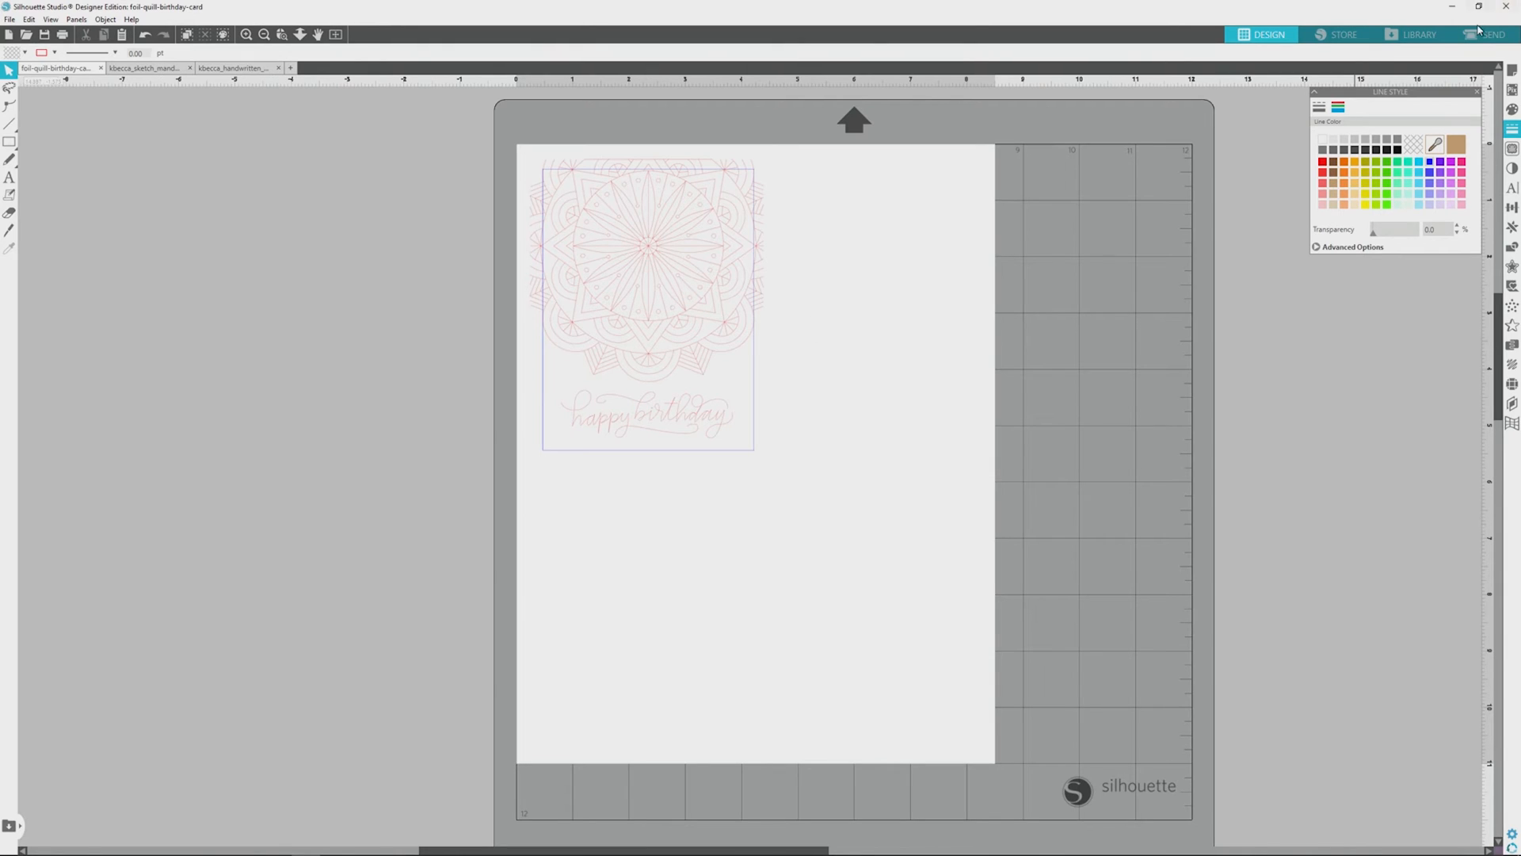
Step: Move the whole card design down to the page's lower-left corner and save the document
drag(648, 261, 651, 555)
drag(650, 555, 648, 557)
click(7, 21)
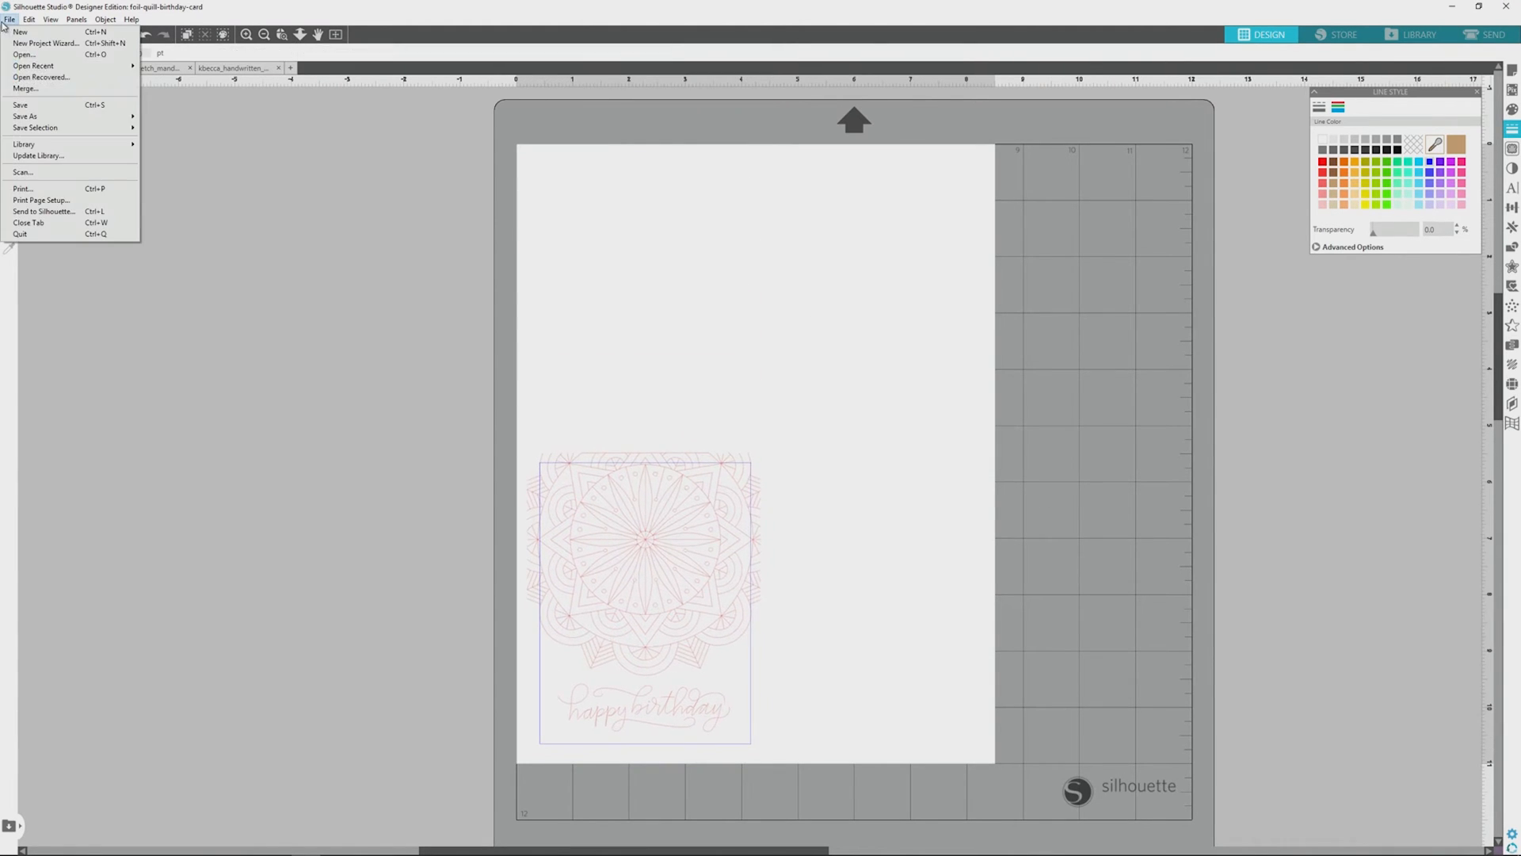
click(65, 107)
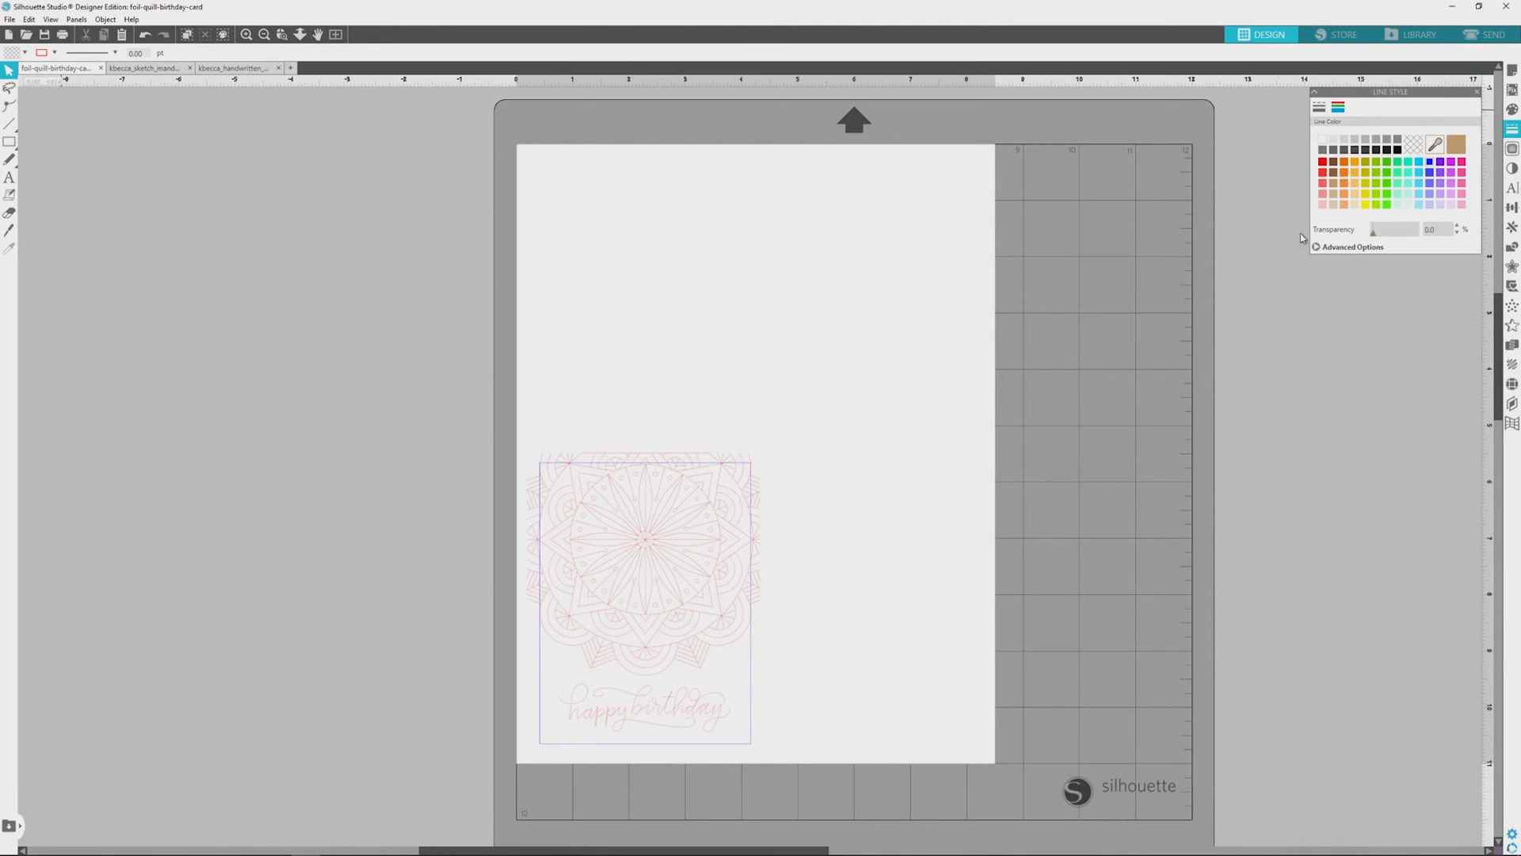
Step: Set up the send job by line color, with Sketch as the action for the red lines and the blue card outline excluded
click(1488, 38)
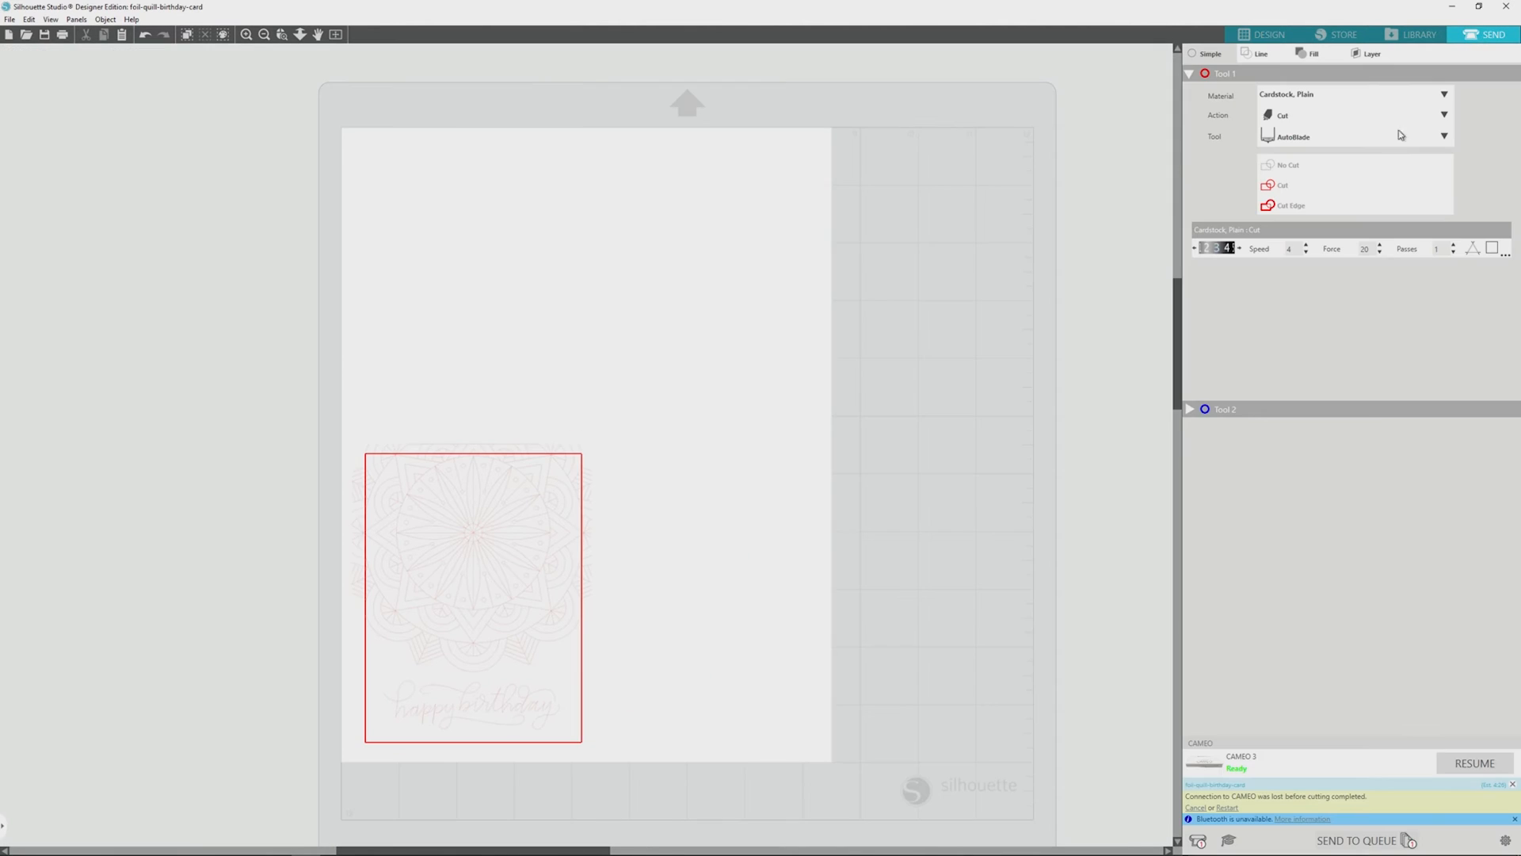
click(1261, 57)
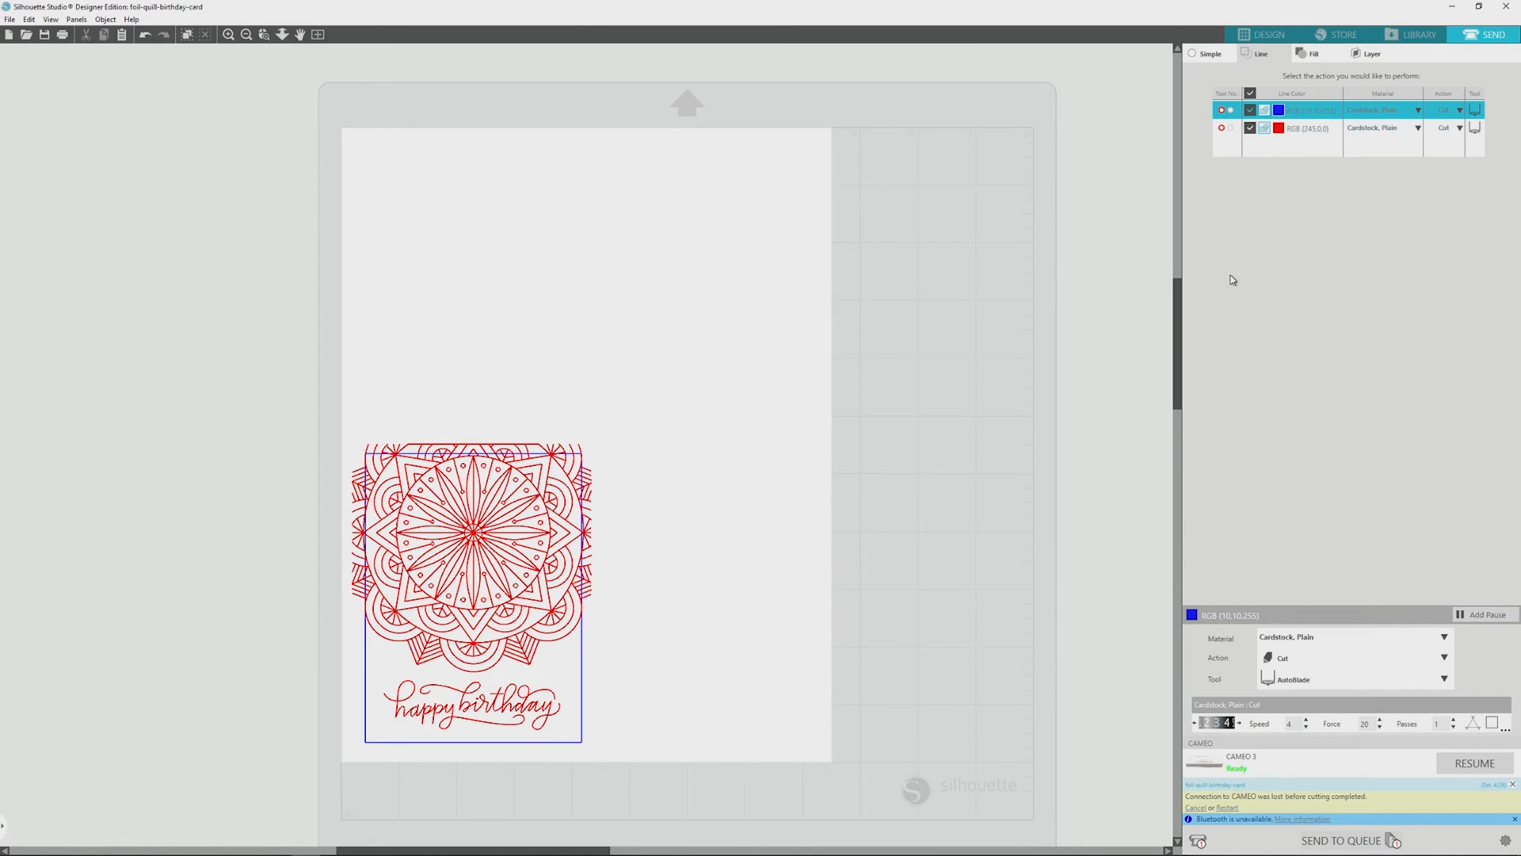
click(1460, 128)
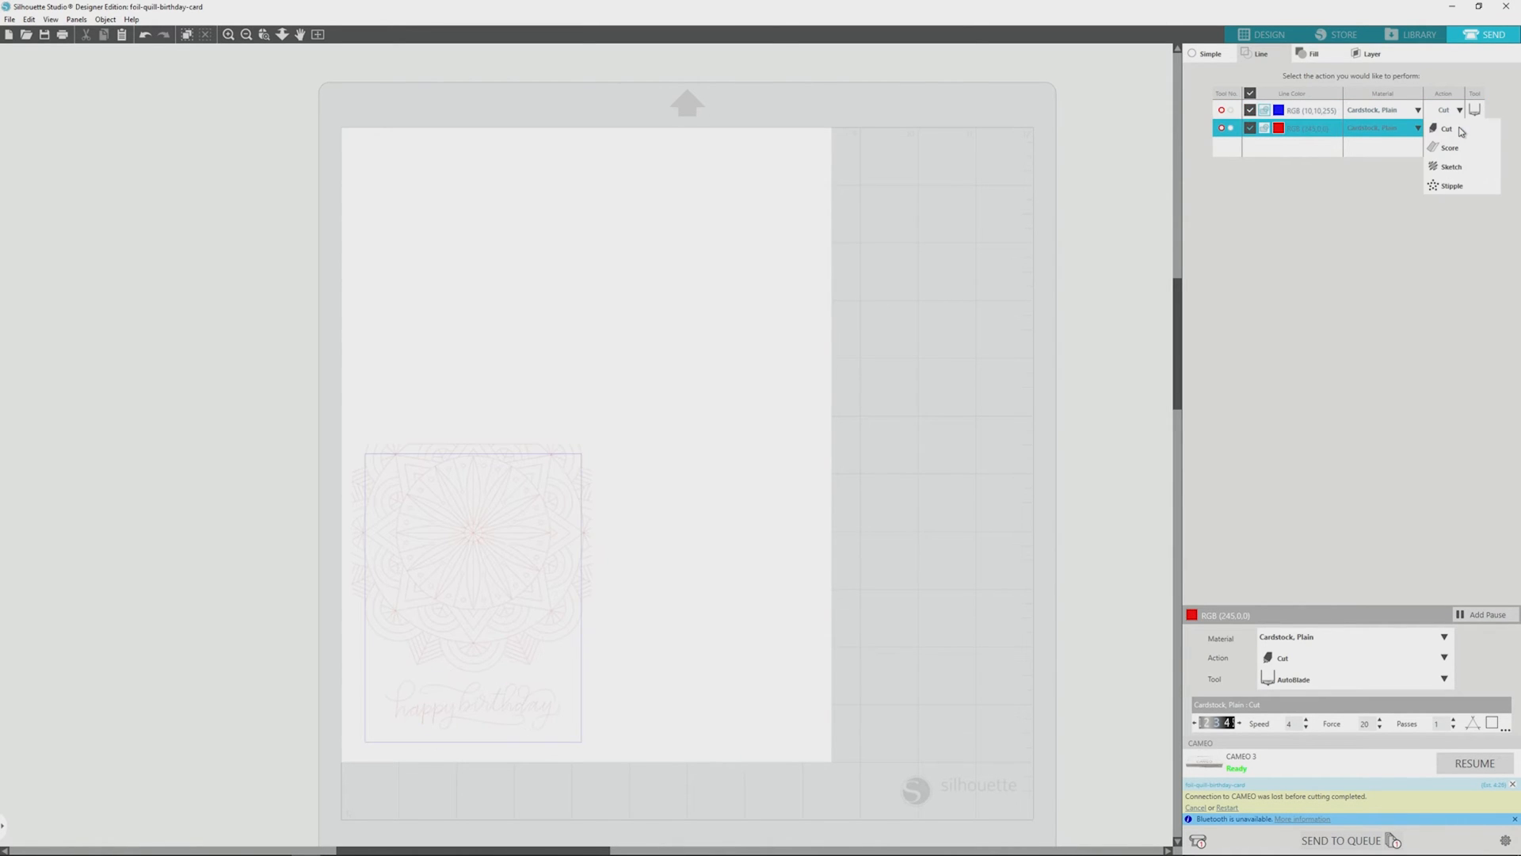
click(1453, 168)
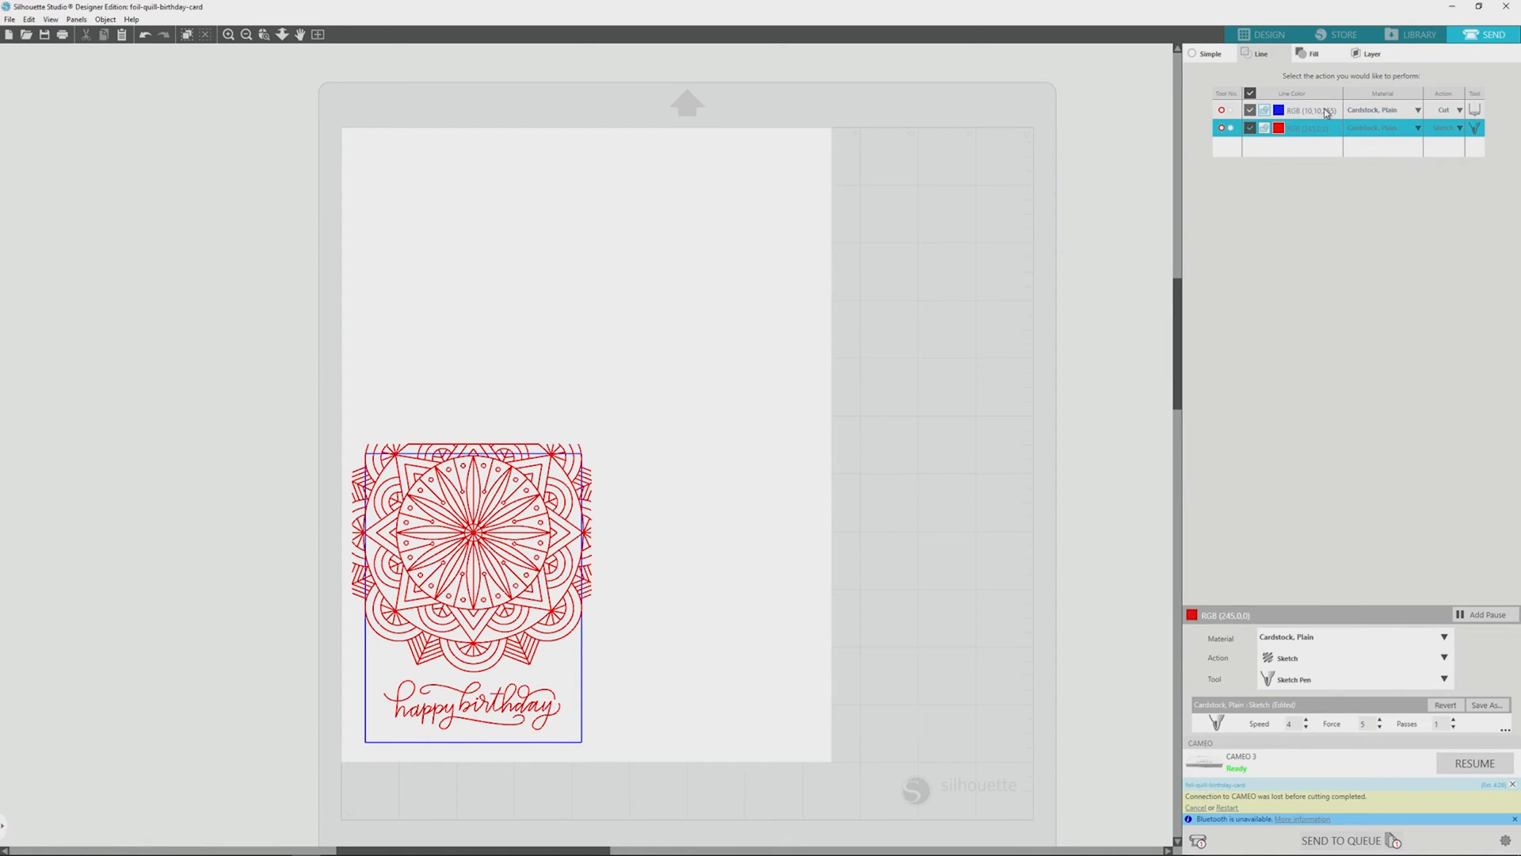
click(1250, 111)
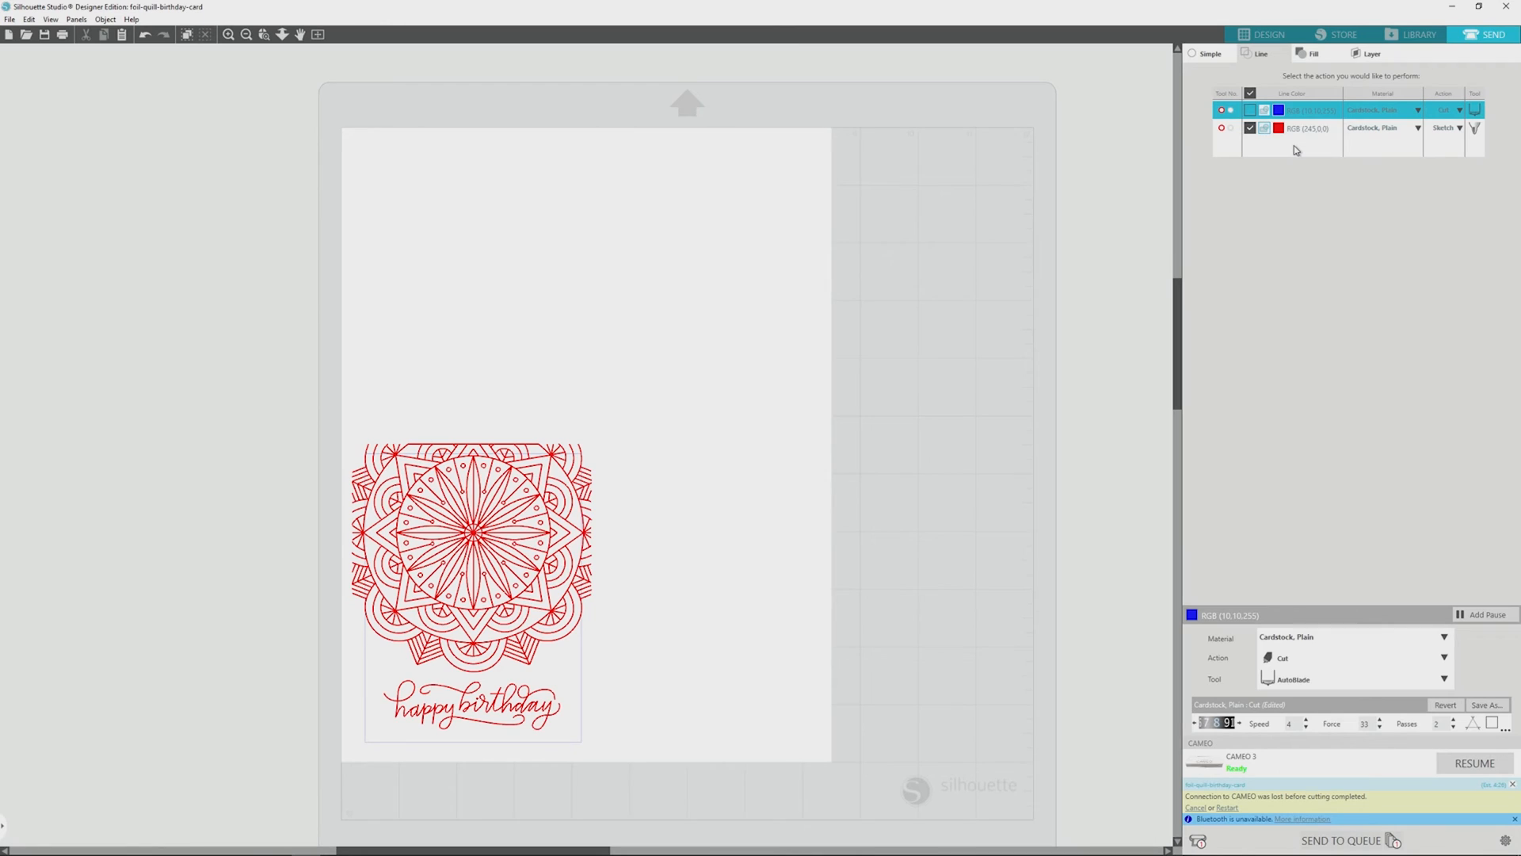